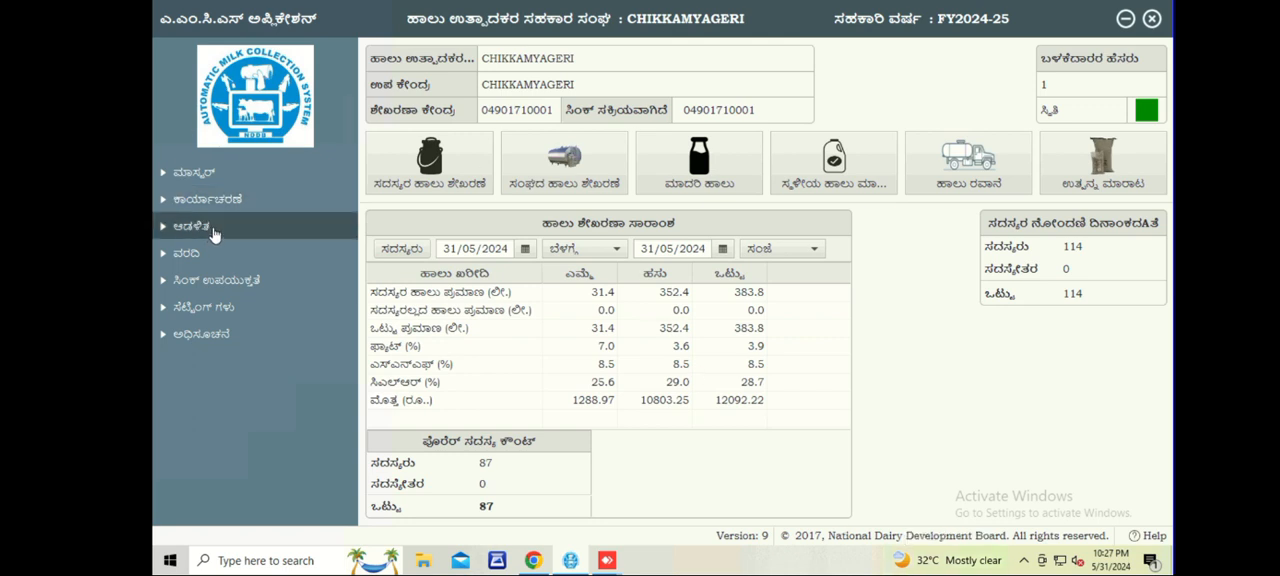
Open the member/non-member registration list under administration and start adding a new member record.
click(213, 228)
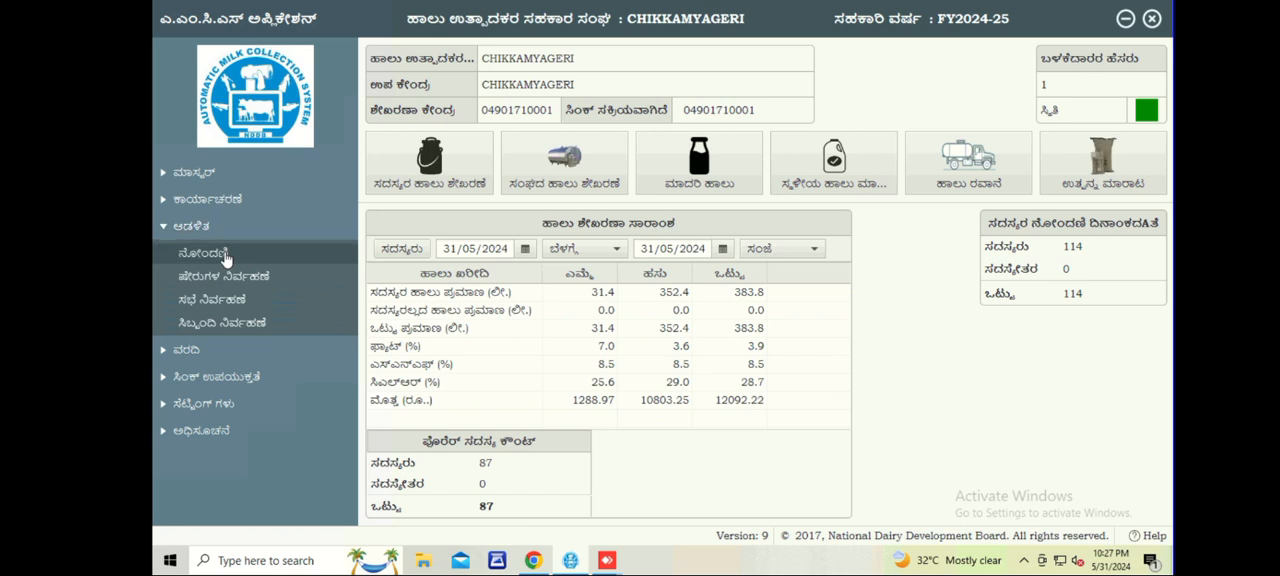
click(225, 256)
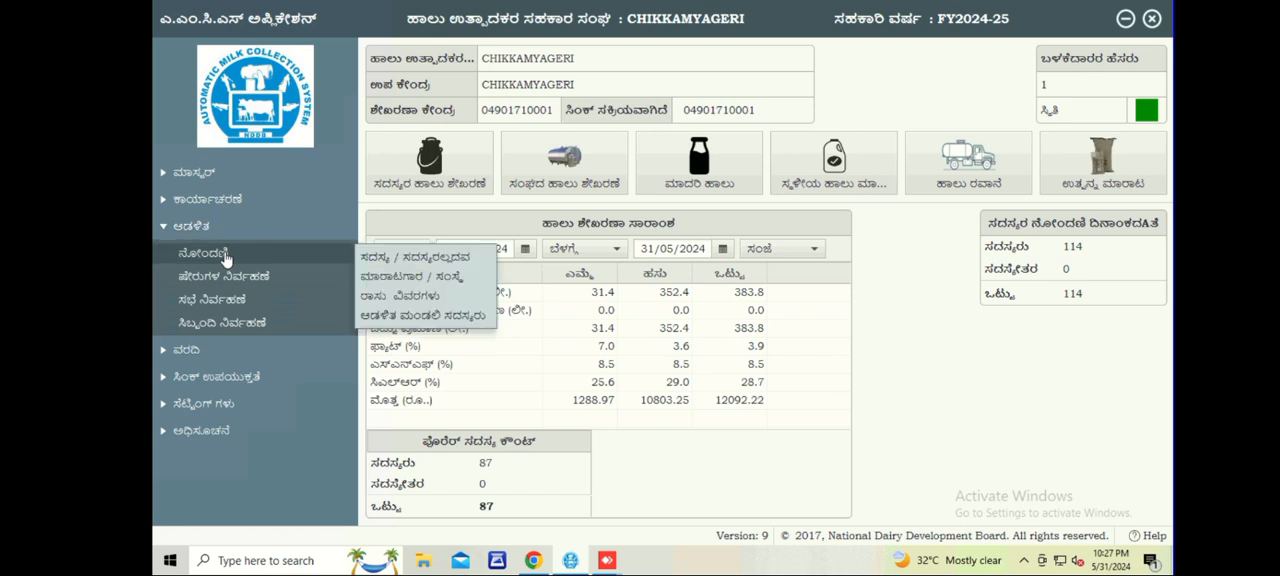
click(376, 259)
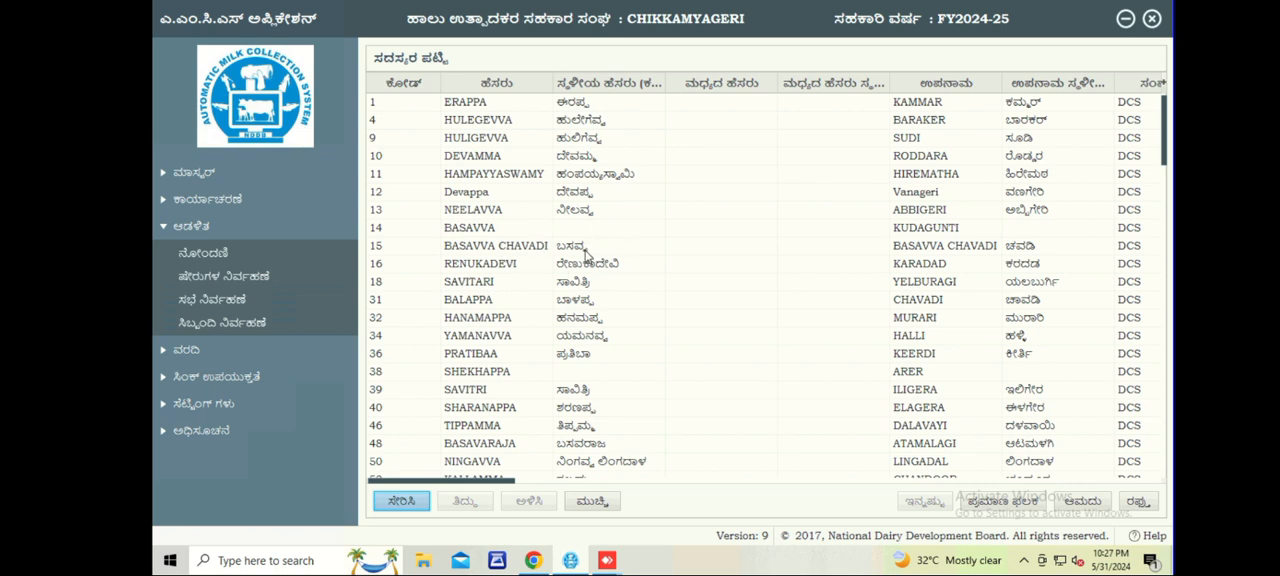
click(393, 503)
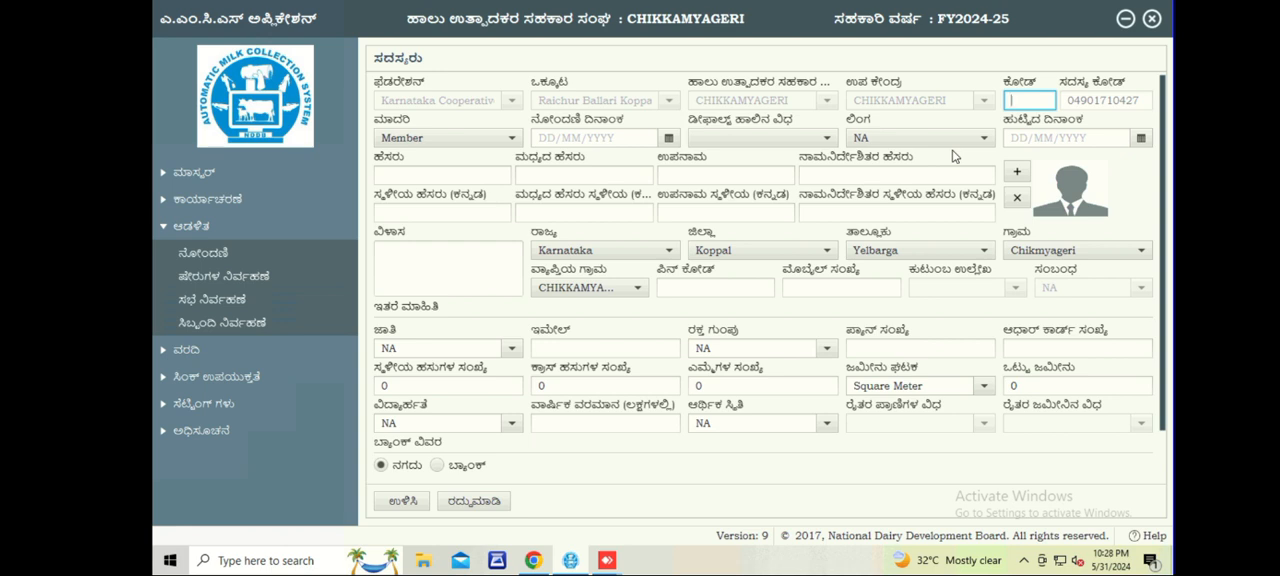
Enter the new member's code and choose Member as the registration type.
text(51)
key(Tab)
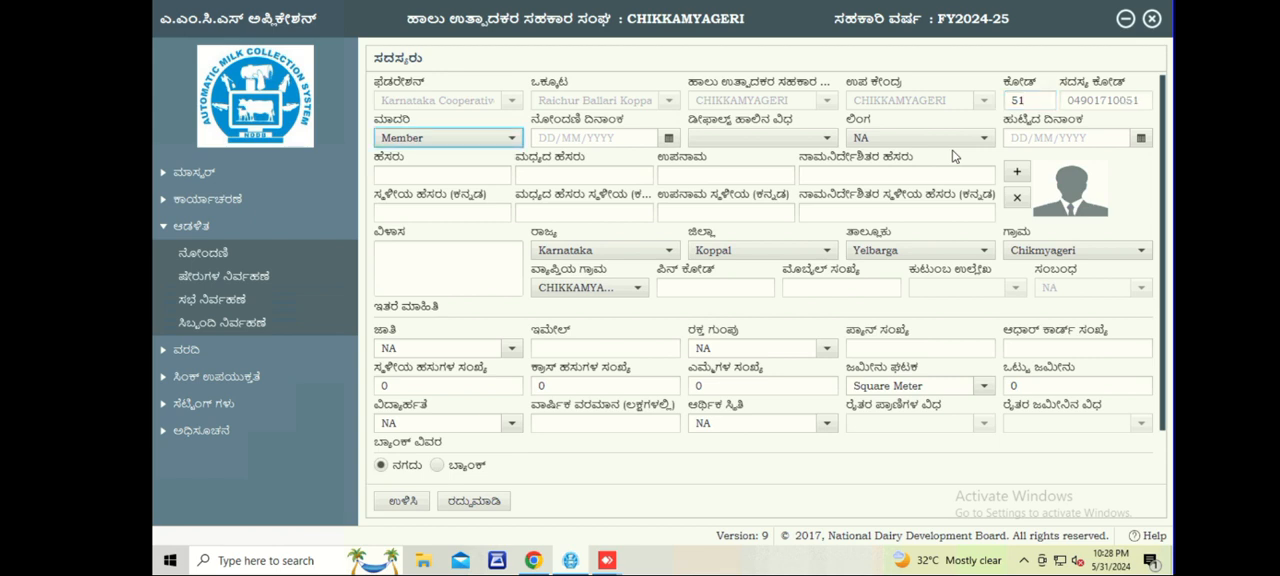
click(512, 140)
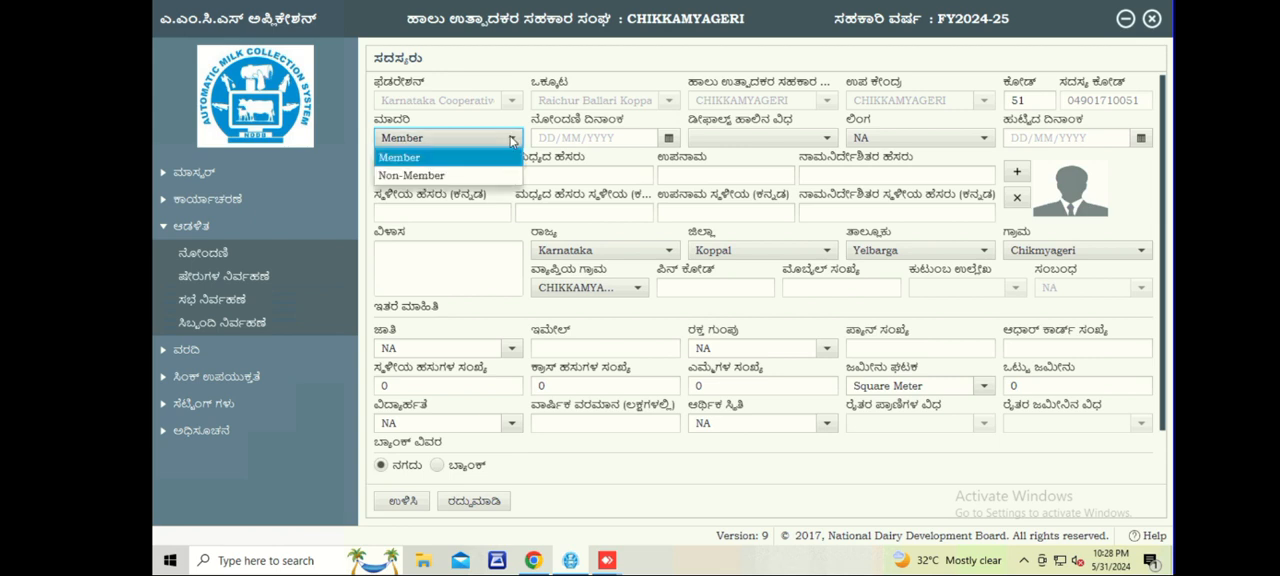
click(512, 140)
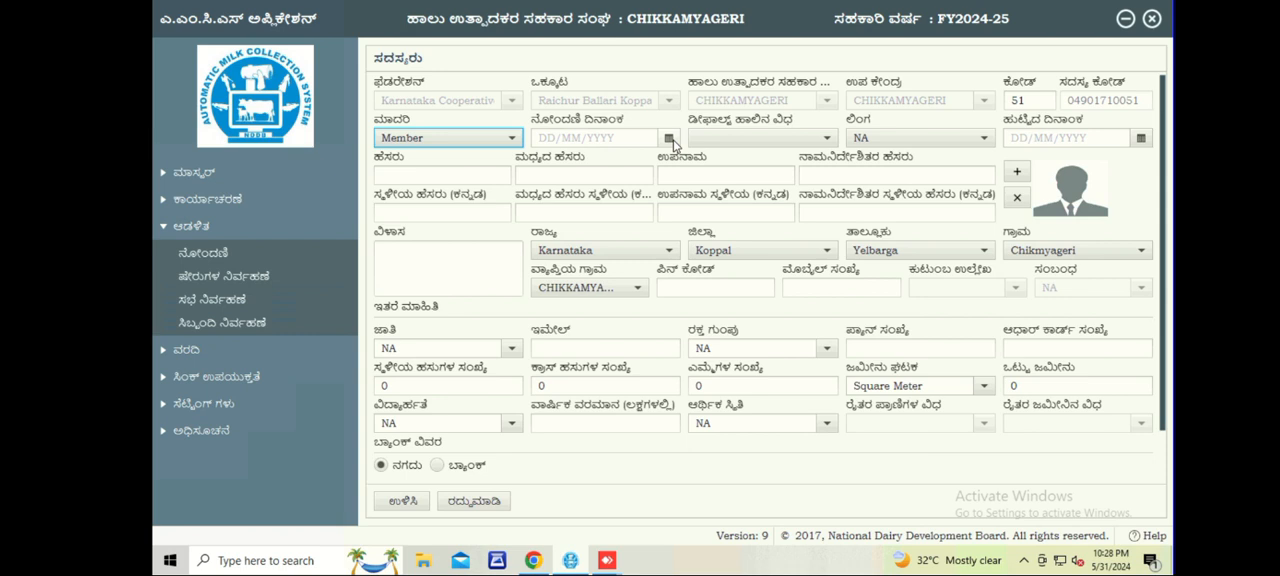
Set the member's registration date to 06/05/2014.
click(669, 139)
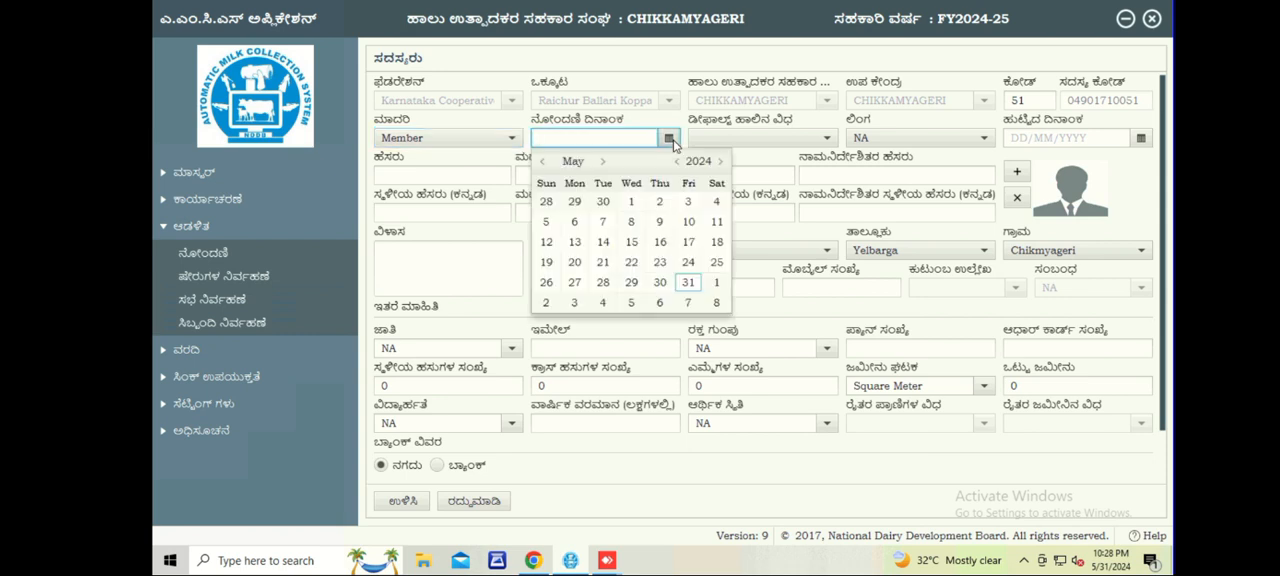
click(677, 161)
click(677, 161)
click(677, 161)
click(677, 161)
click(677, 161)
click(677, 161)
click(677, 161)
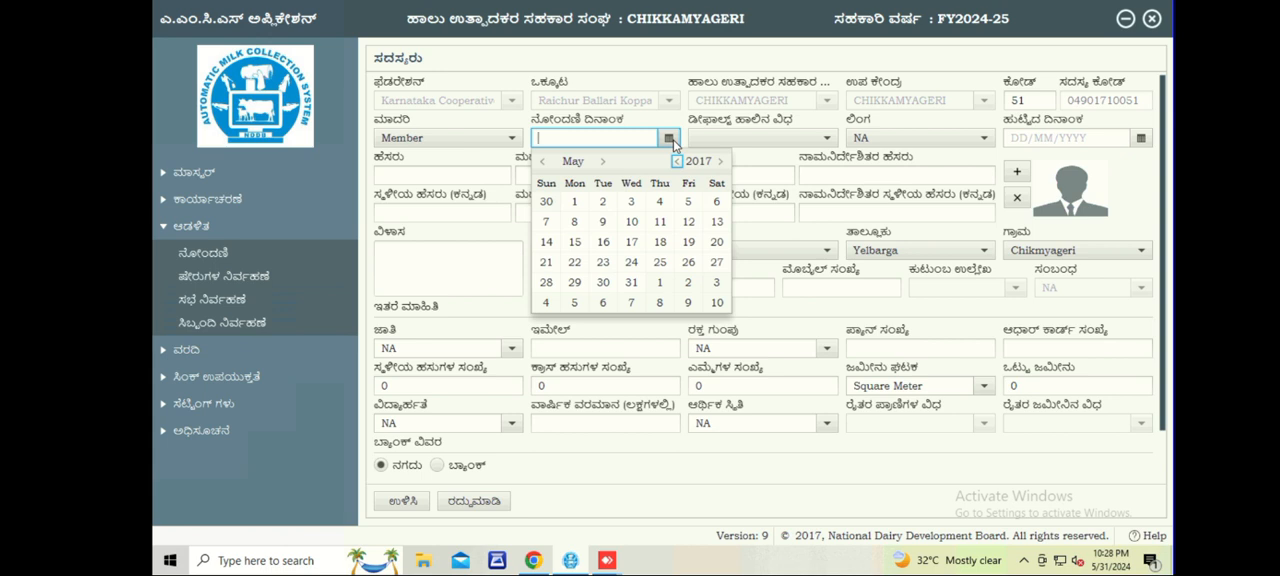
click(676, 161)
click(676, 161)
click(676, 161)
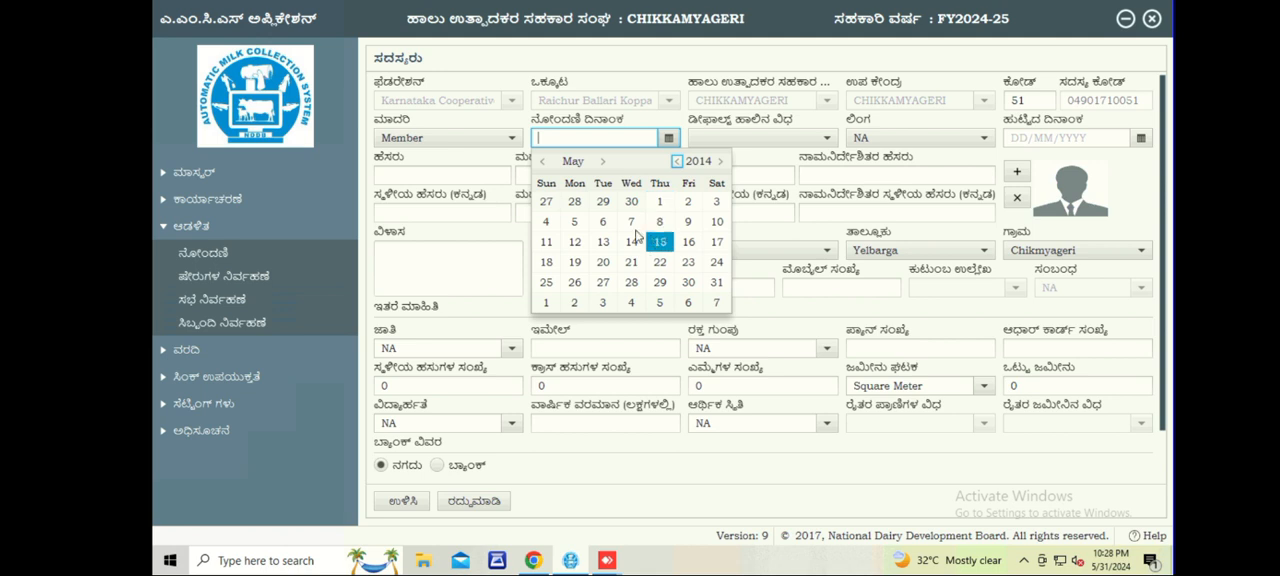
click(601, 218)
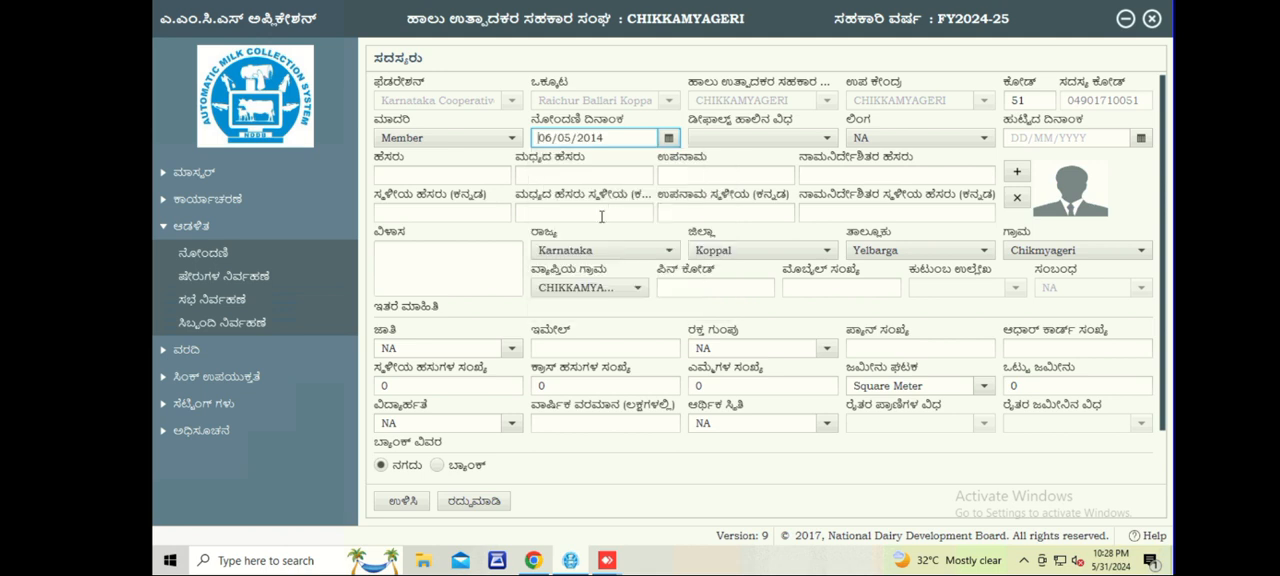
Set the default milk type to ಹಸು (cow) and the member's gender to Male.
click(760, 139)
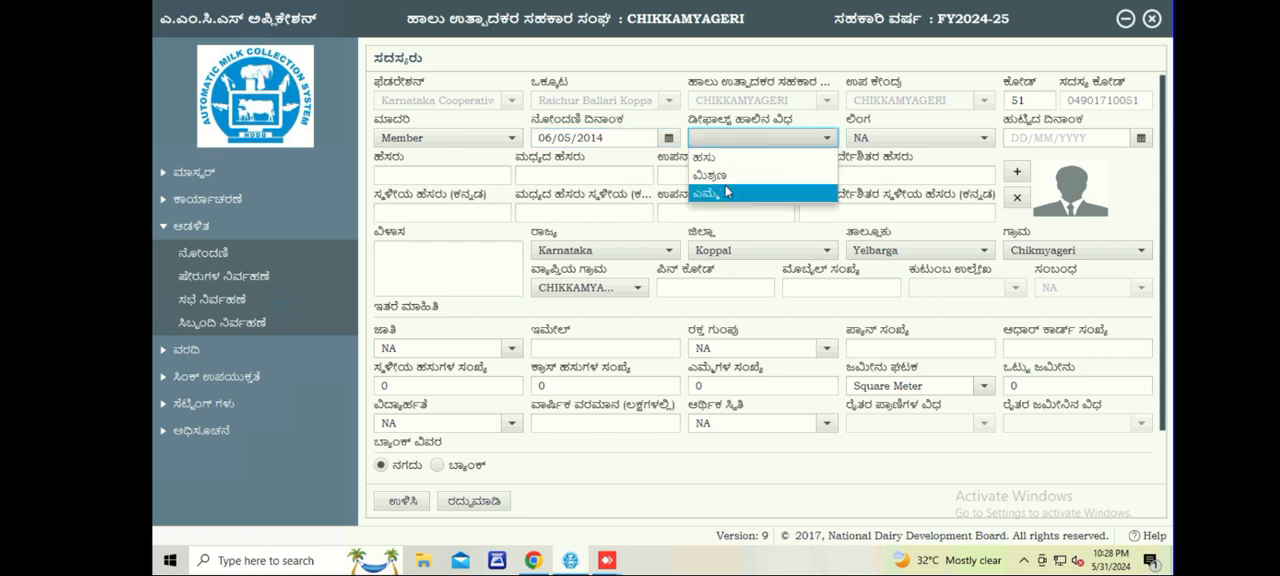
click(731, 164)
click(884, 140)
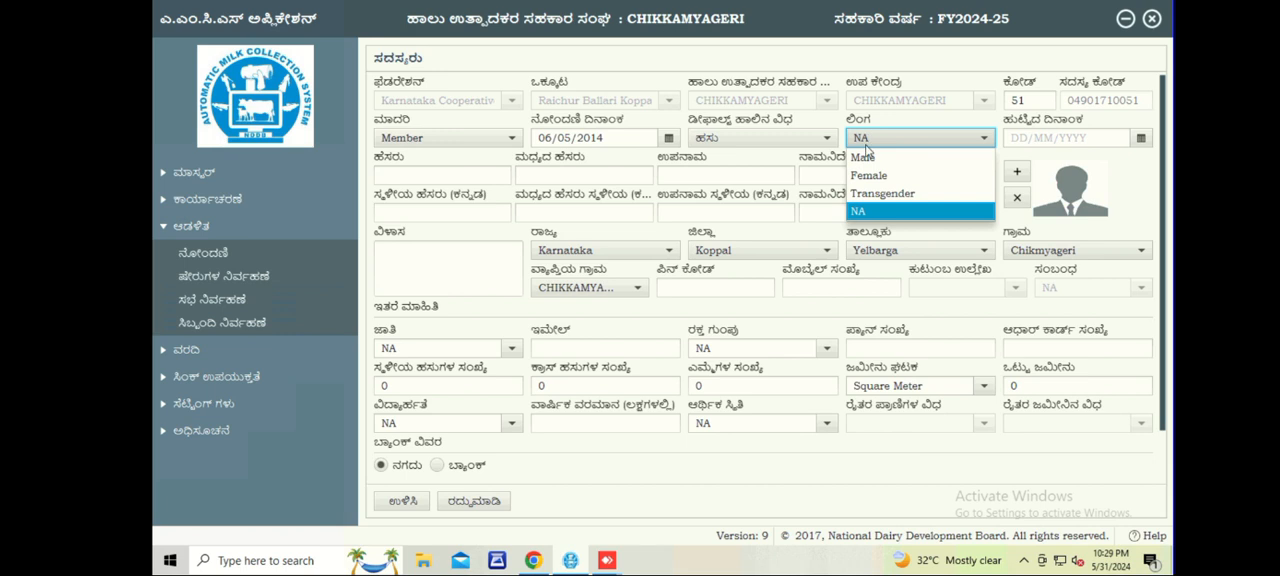
click(864, 157)
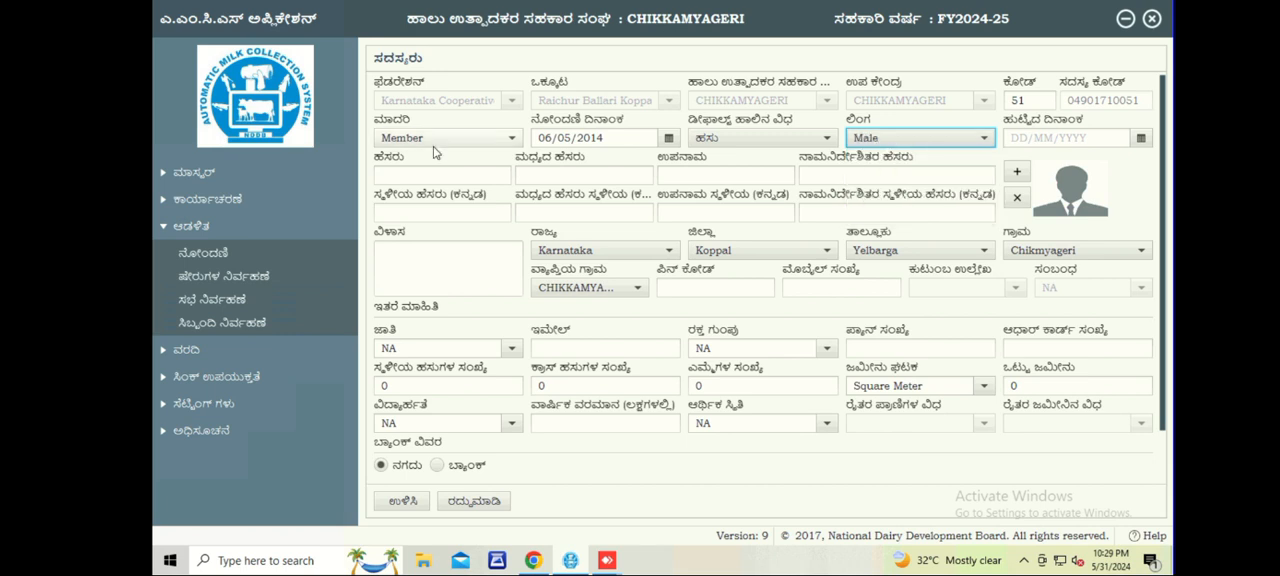
Enter the member's first name and surname in English, leaving the middle name and nominee name blank.
click(392, 175)
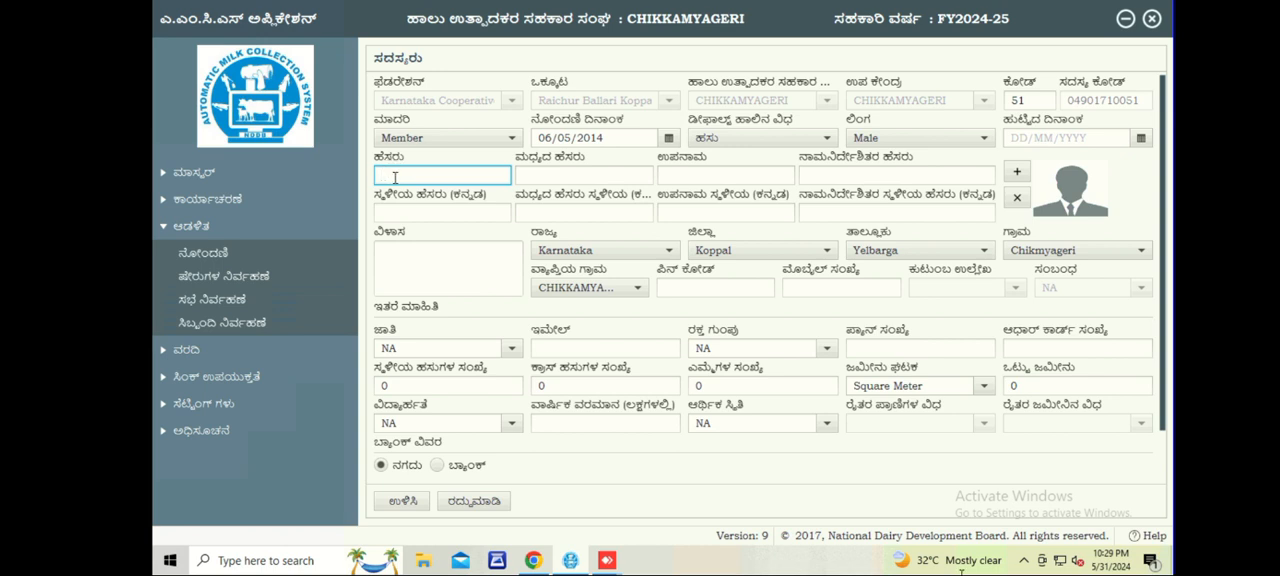
click(612, 177)
click(680, 183)
click(490, 178)
click(533, 177)
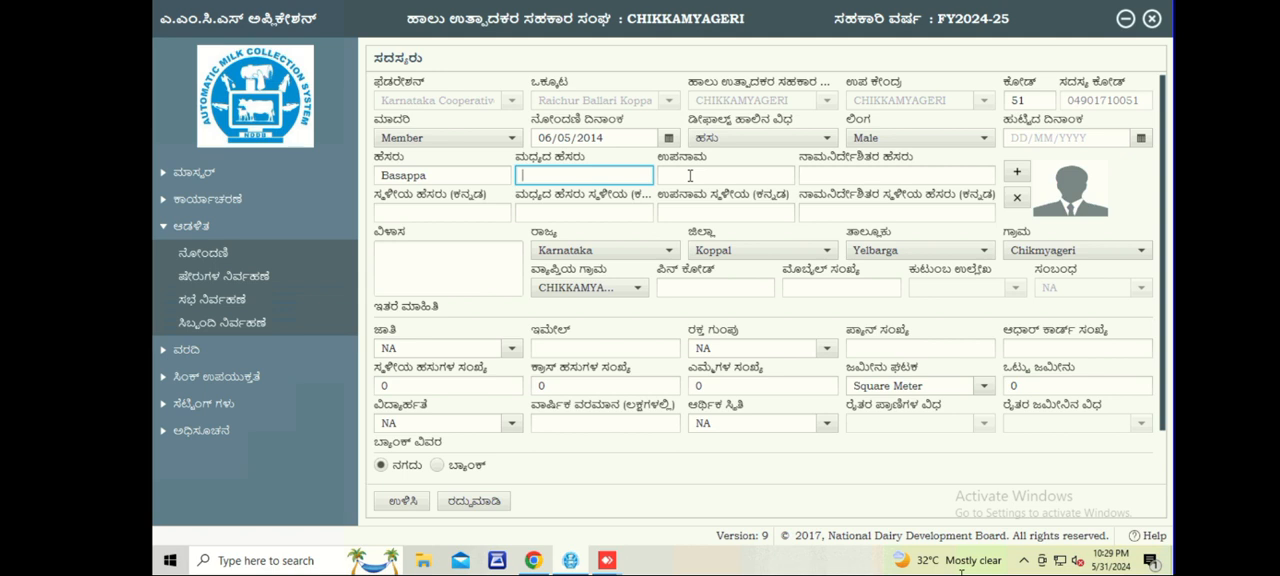
click(690, 176)
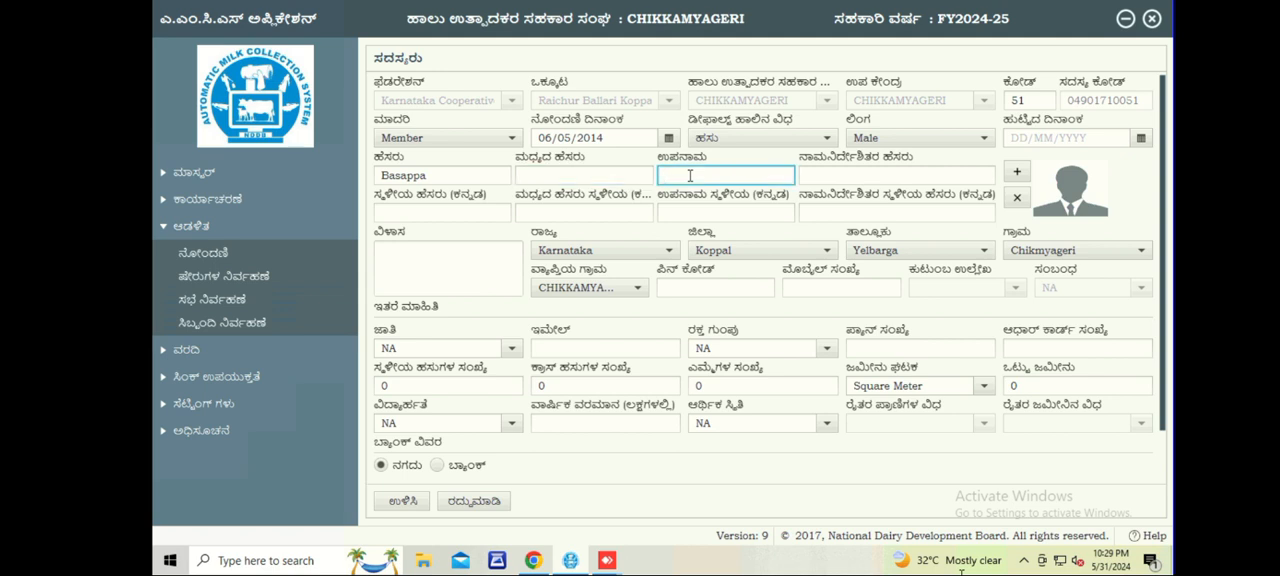
click(852, 177)
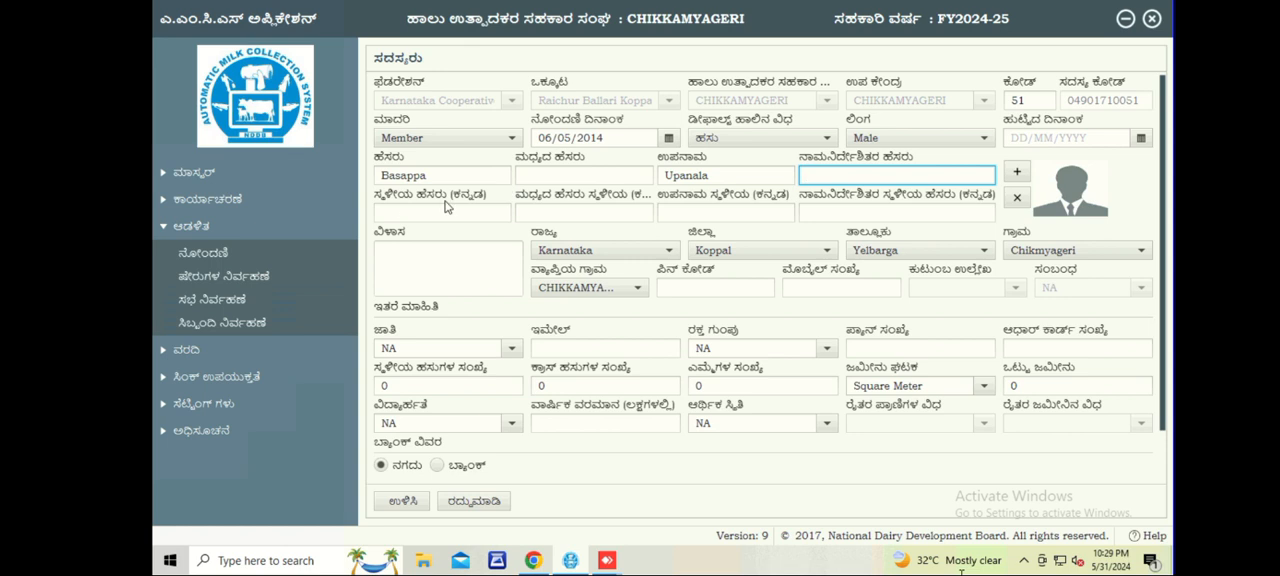
Copy the member's English first name from the registration form.
click(402, 211)
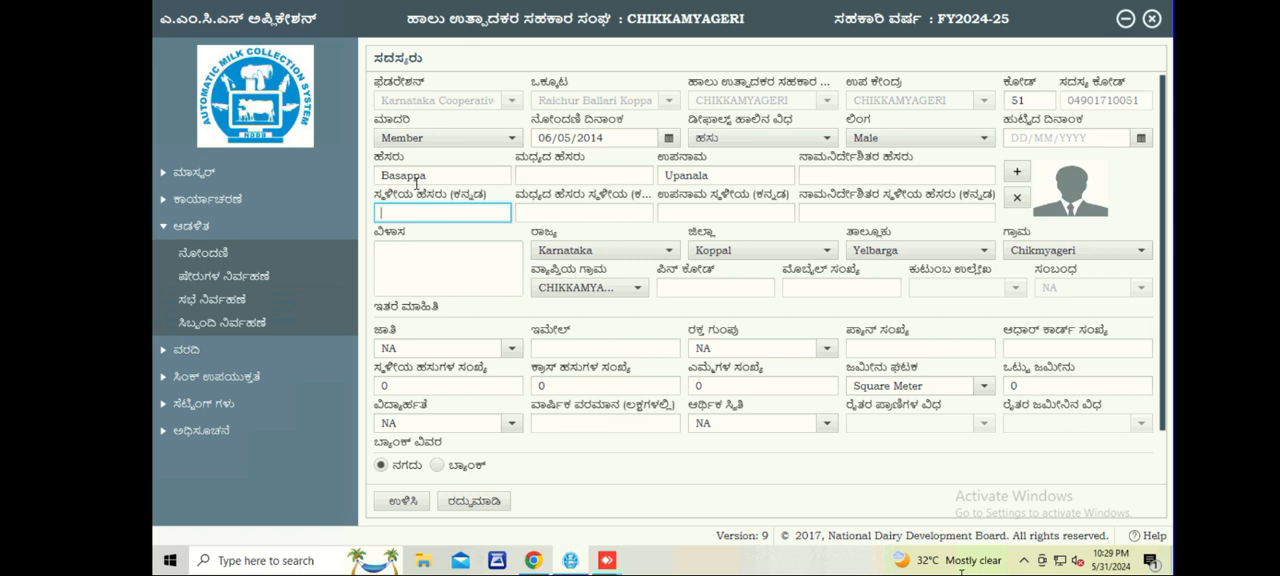
click(414, 180)
click(409, 211)
drag(430, 177, 374, 176)
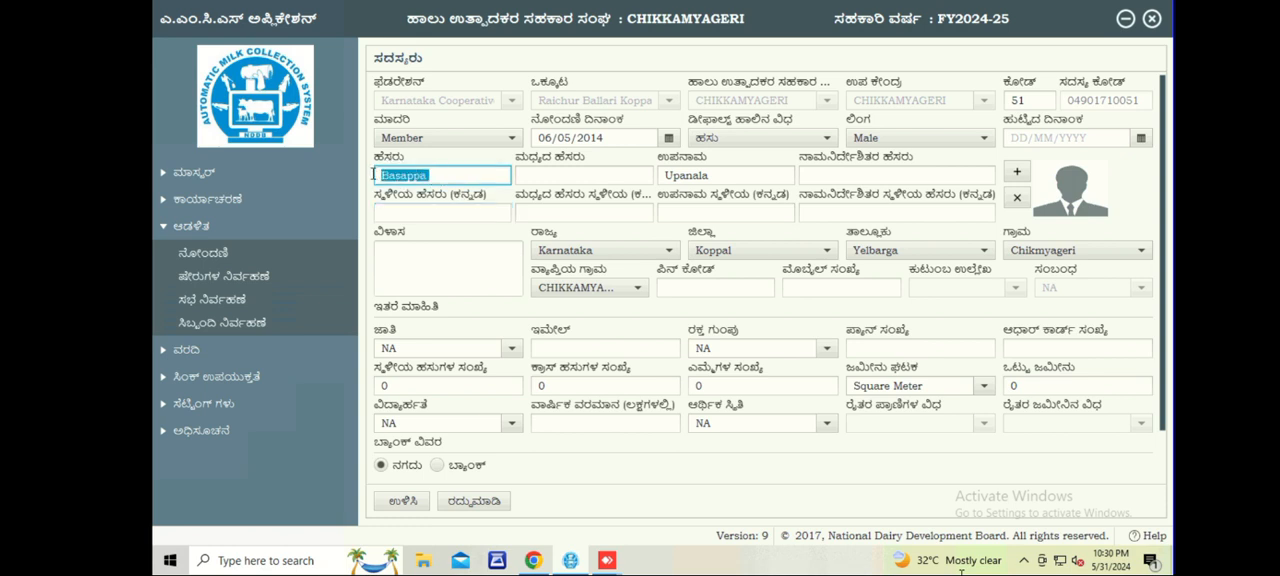
right_click(399, 177)
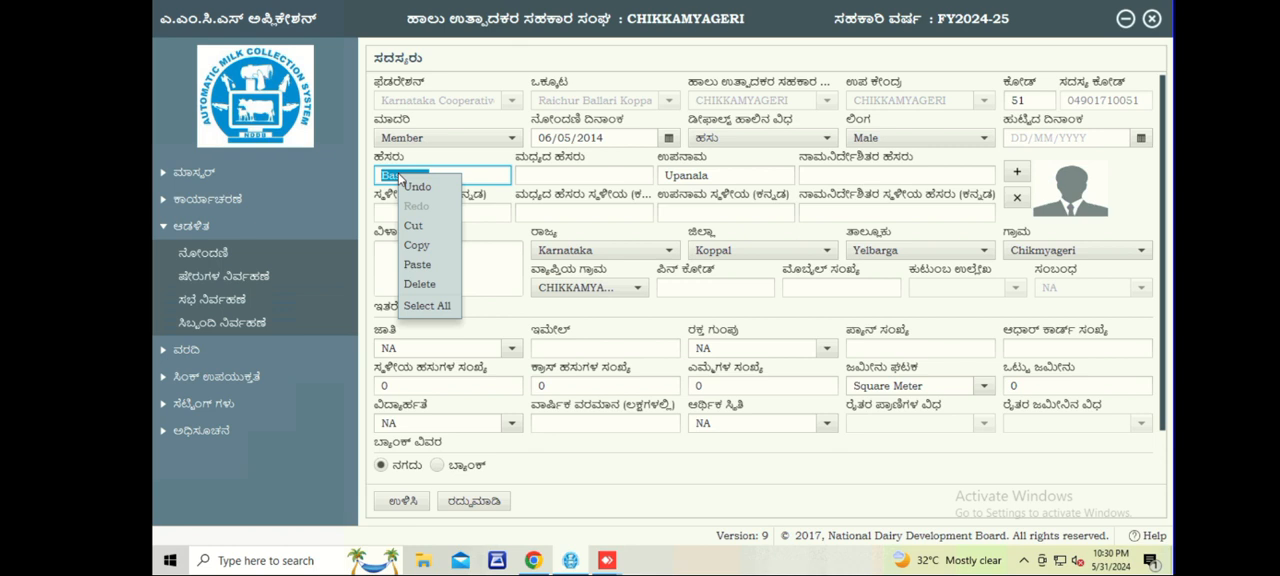
click(416, 245)
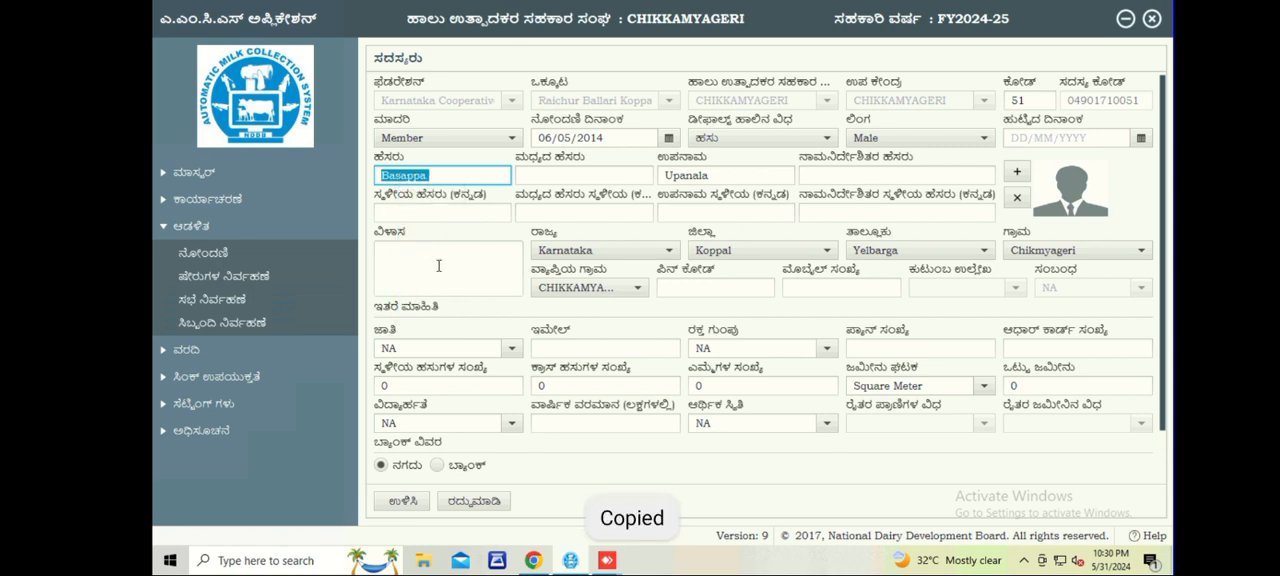
Switch to Chrome, open the bookmarked English to Kannada translator and paste the copied first name as the source text.
mouse_move(536, 562)
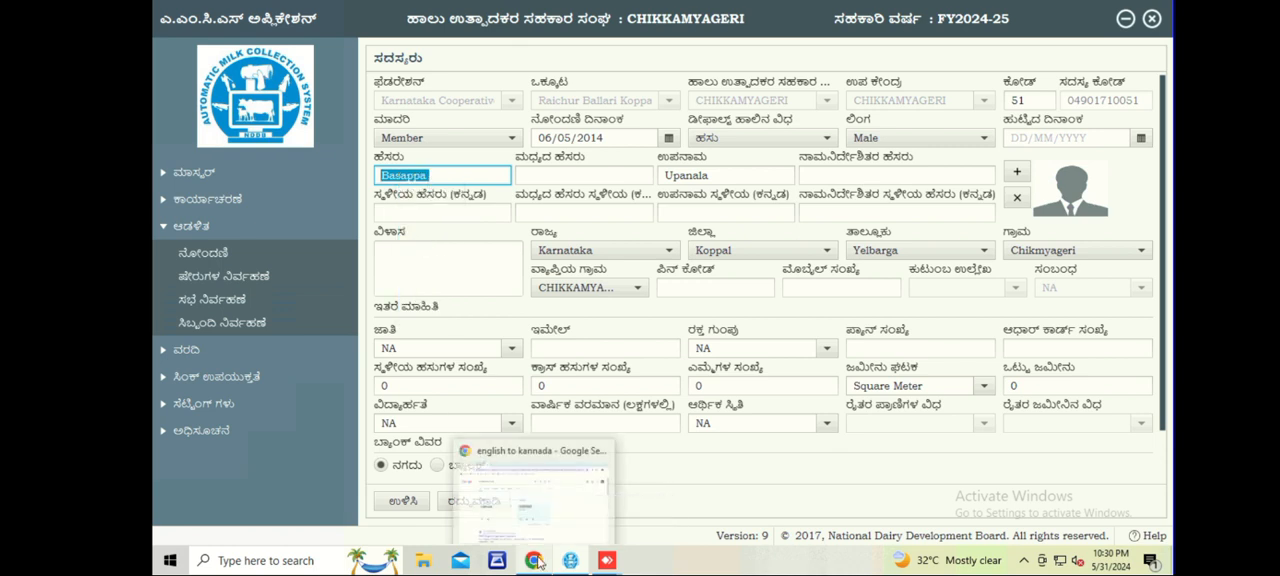
click(534, 562)
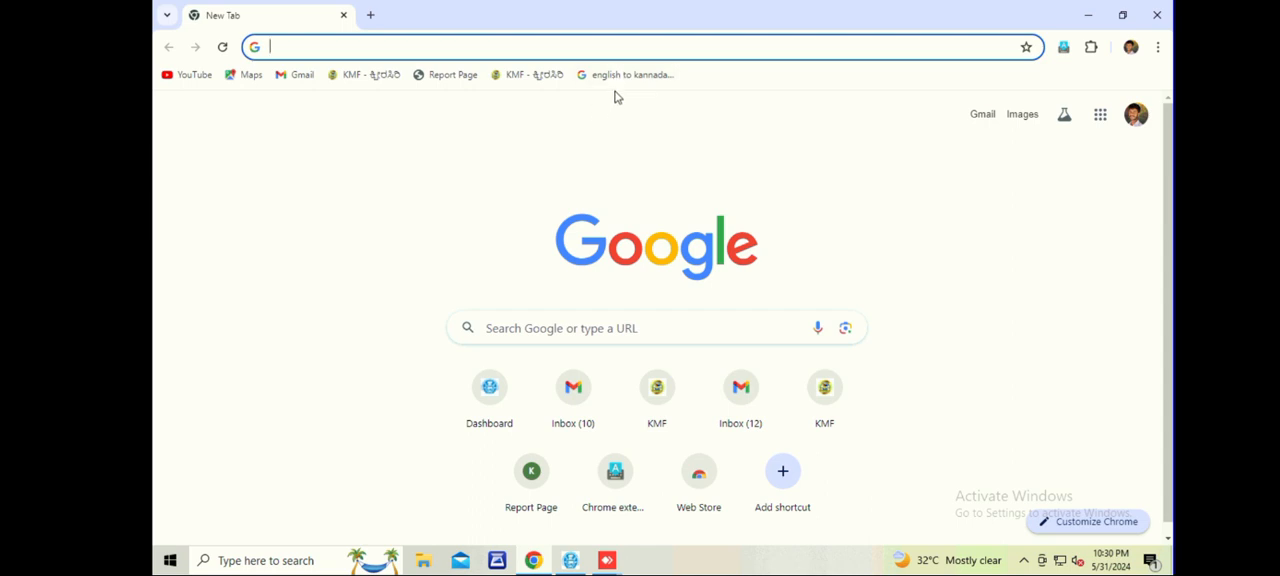
click(614, 76)
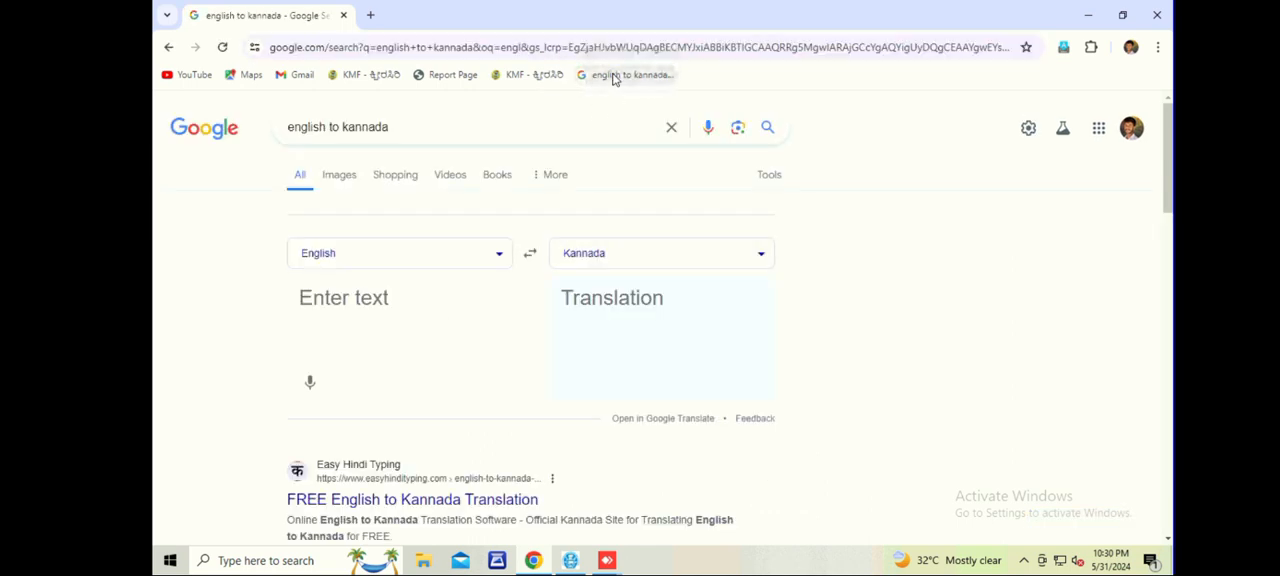
right_click(401, 309)
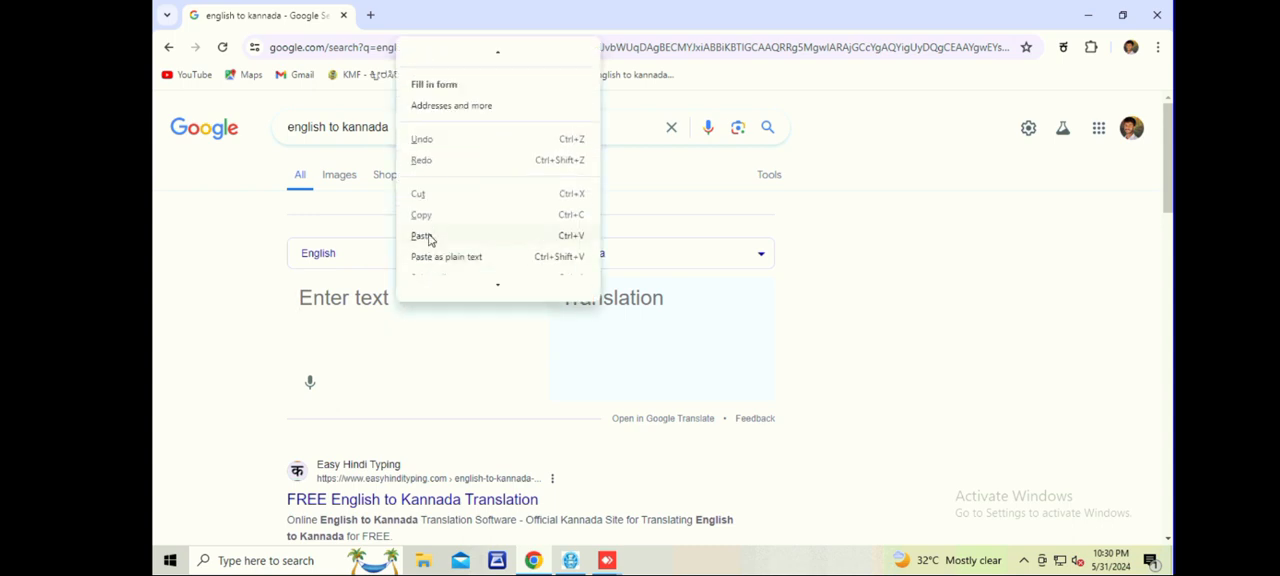
click(424, 236)
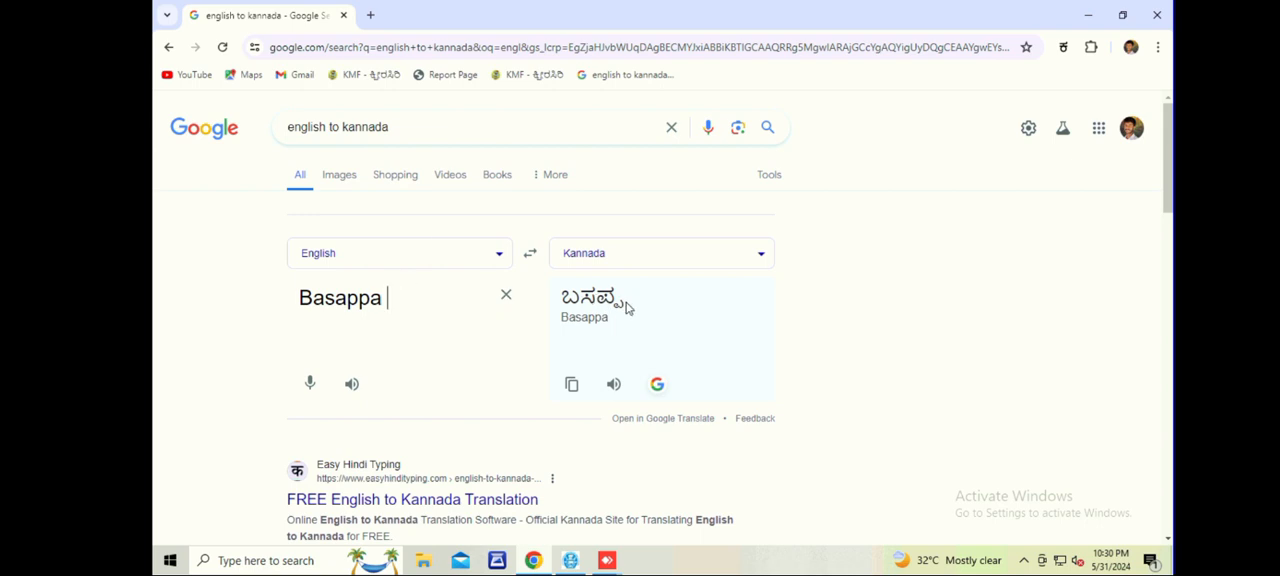
Copy the Kannada translation of the member's first name.
drag(626, 304, 561, 300)
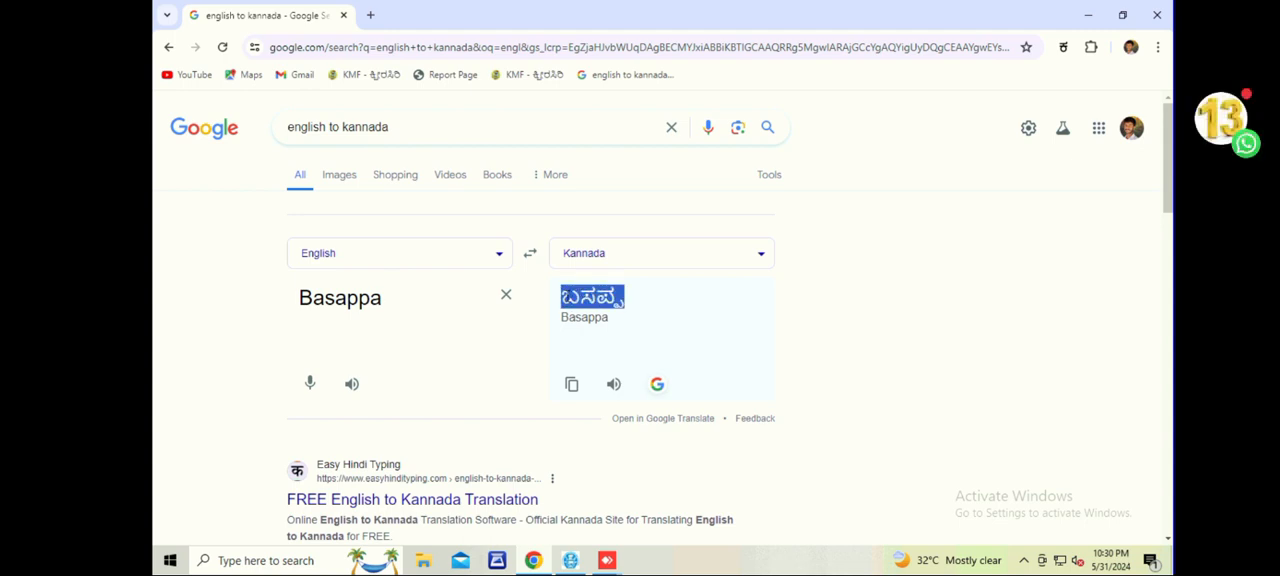
right_click(563, 296)
click(591, 314)
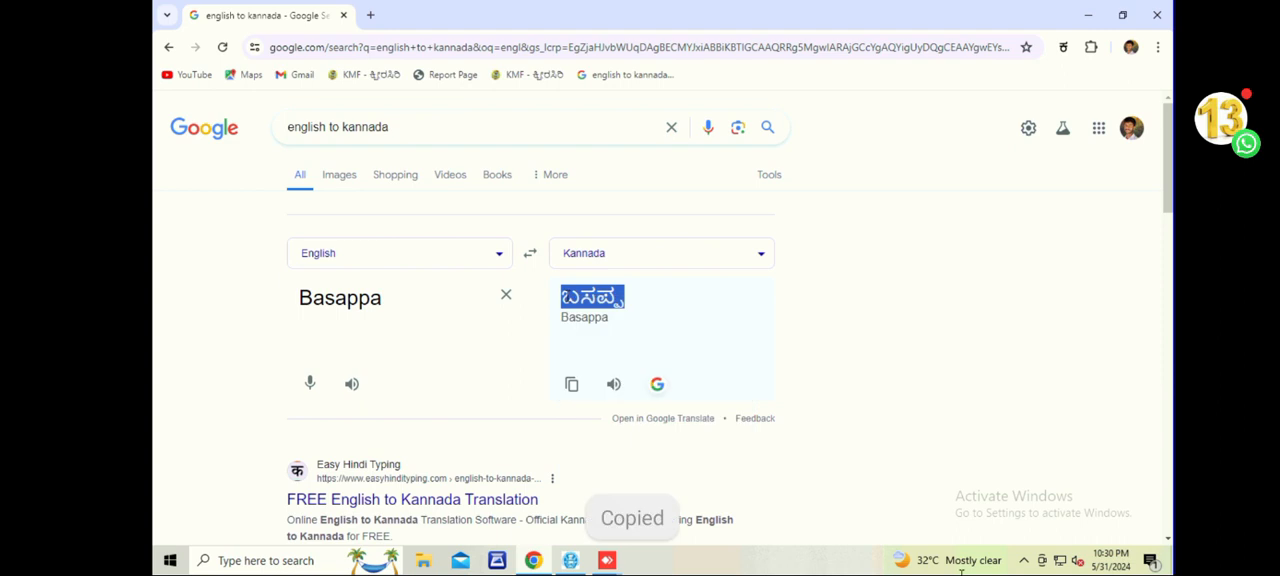
click(598, 334)
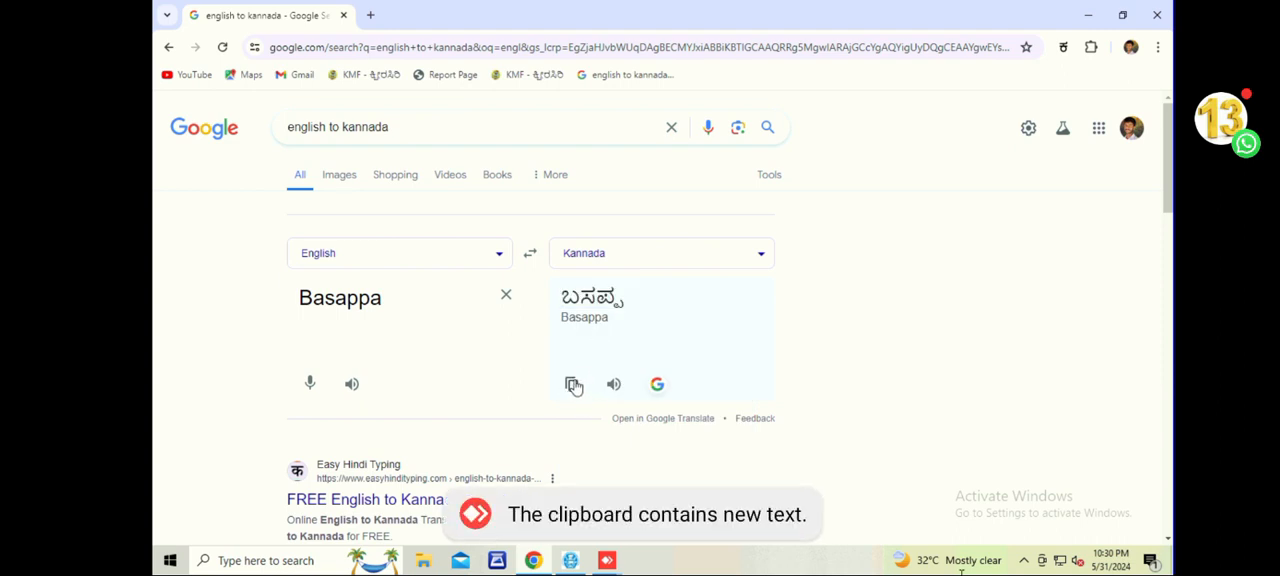
click(573, 385)
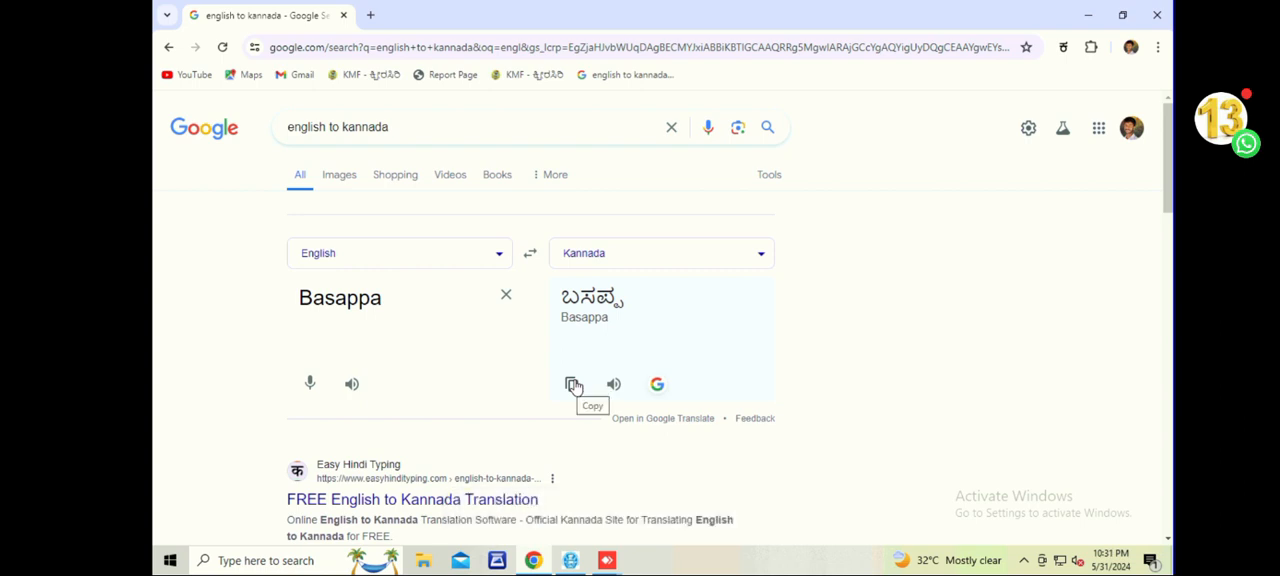
click(573, 385)
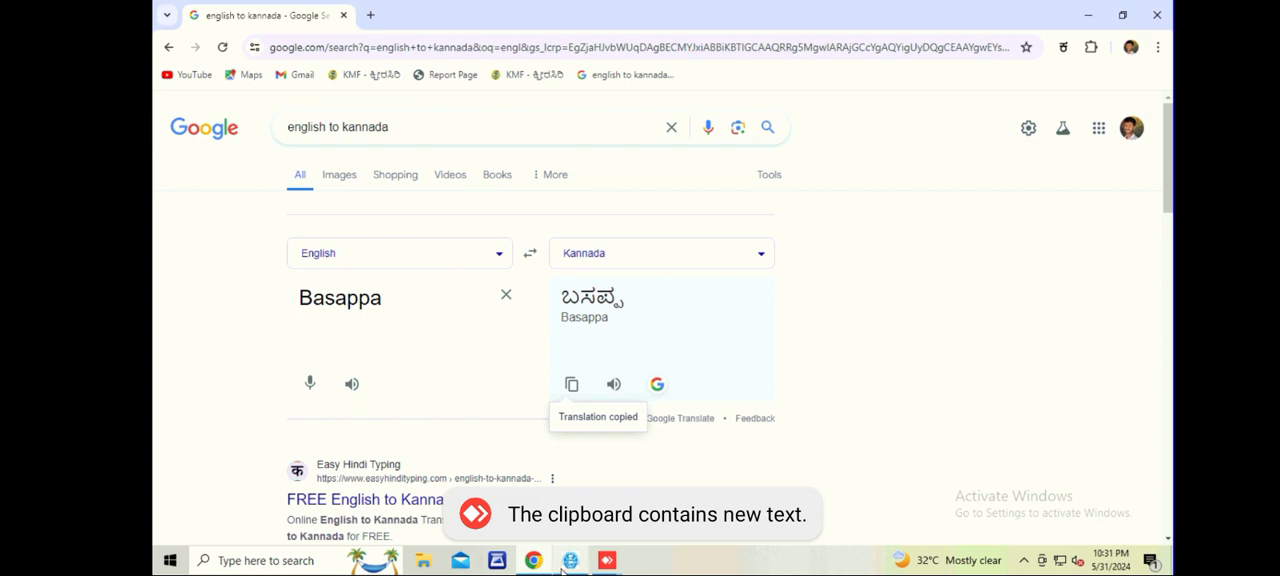
Switch back to the member registration form and paste the Kannada translation into the local first name field, leaving the local middle name blank.
mouse_move(565, 566)
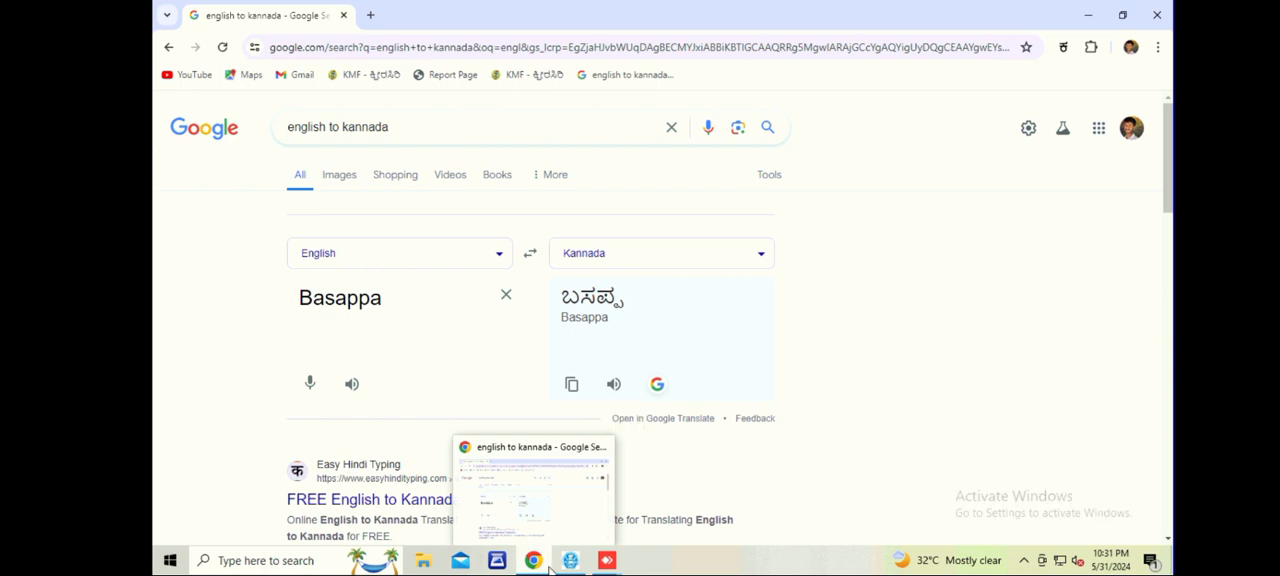
click(571, 560)
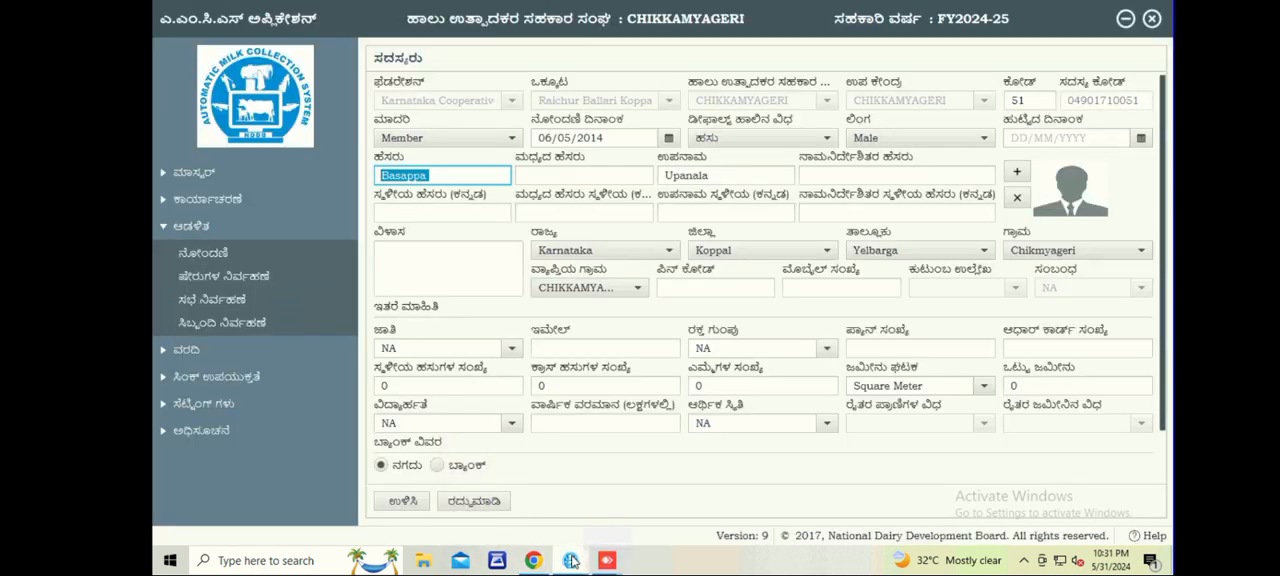
click(437, 214)
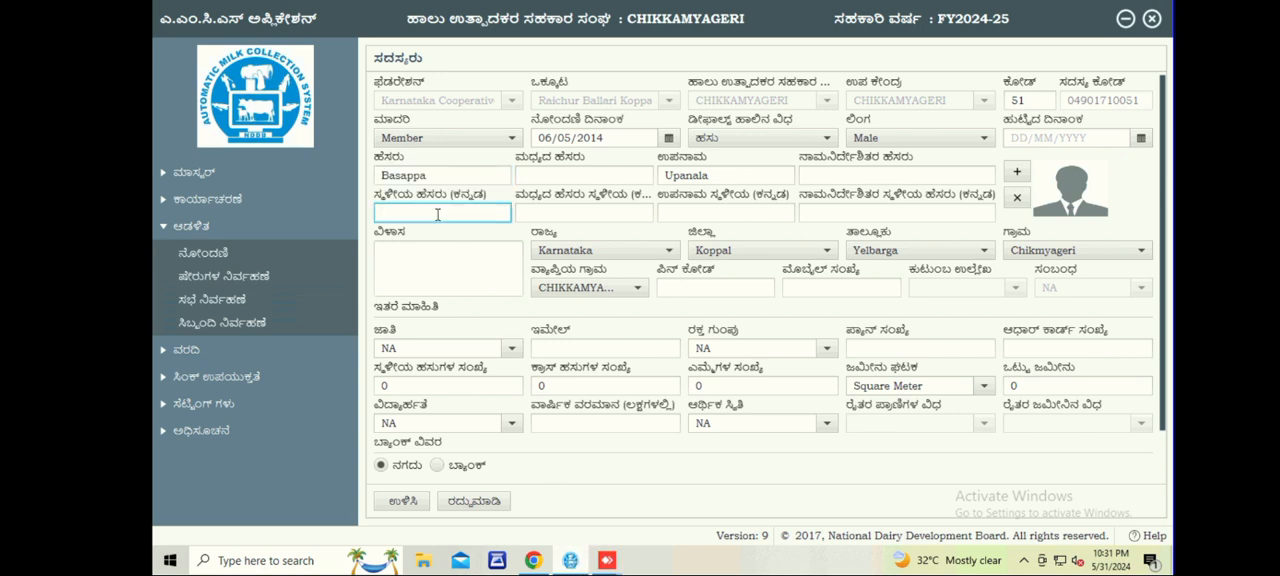
right_click(437, 216)
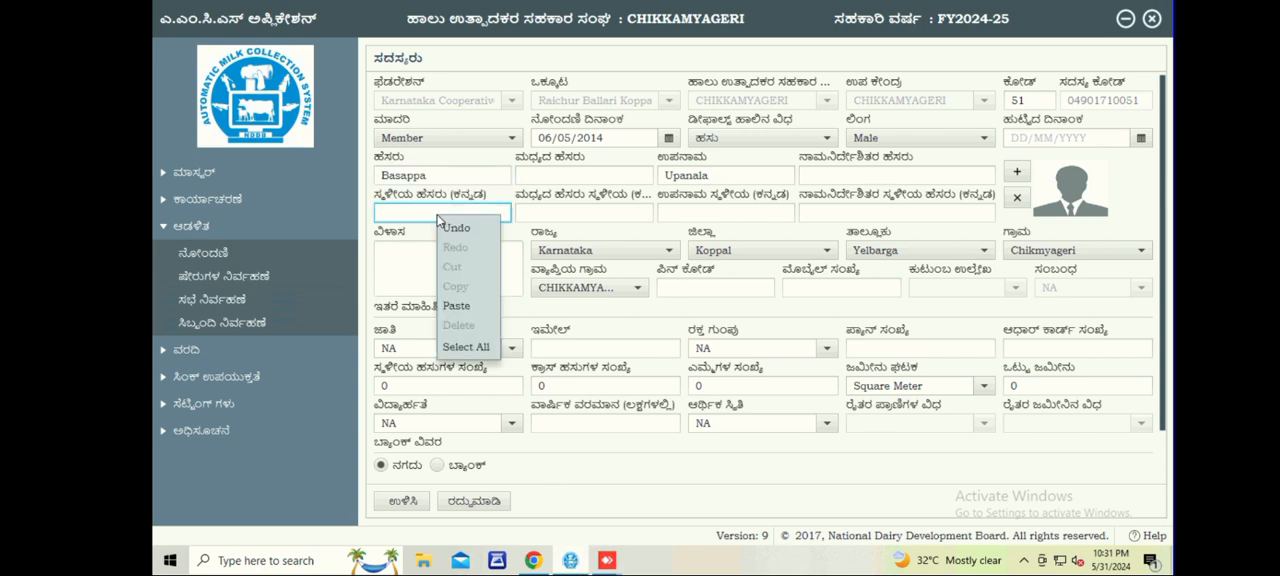
click(456, 305)
click(549, 211)
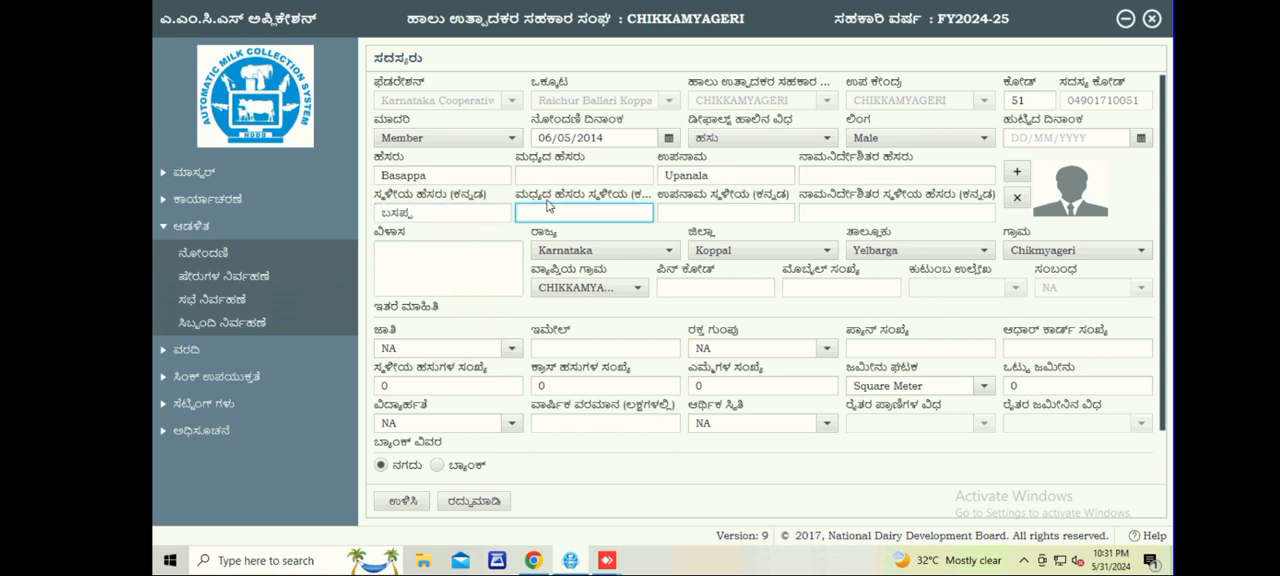
Copy the member's English surname from the registration form.
click(673, 215)
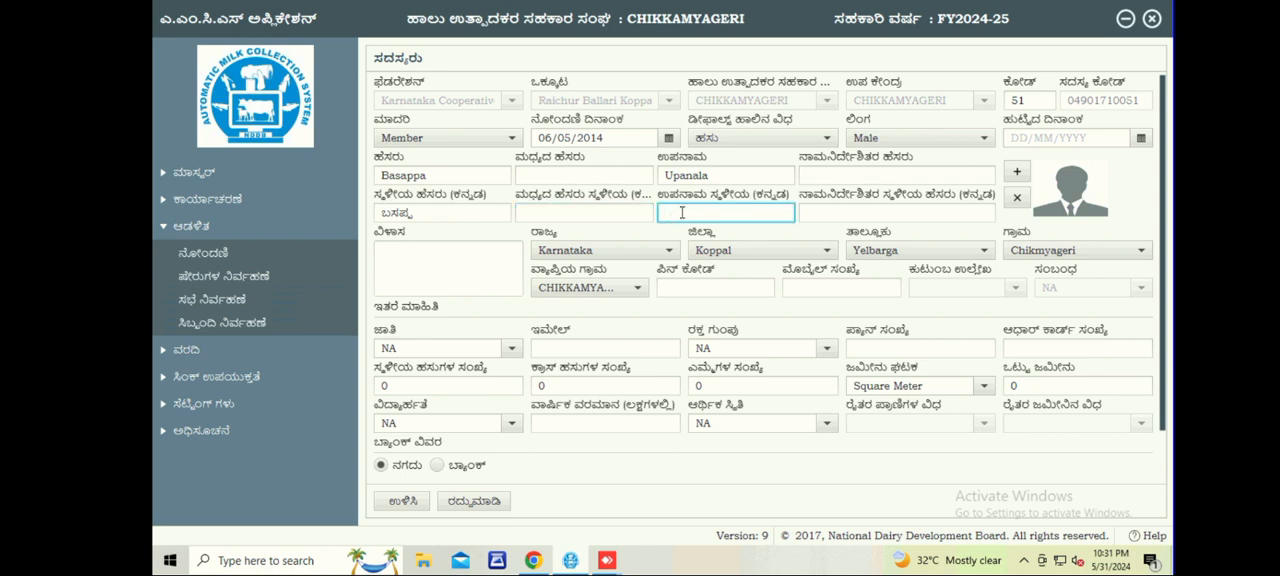
drag(718, 181, 660, 176)
right_click(676, 175)
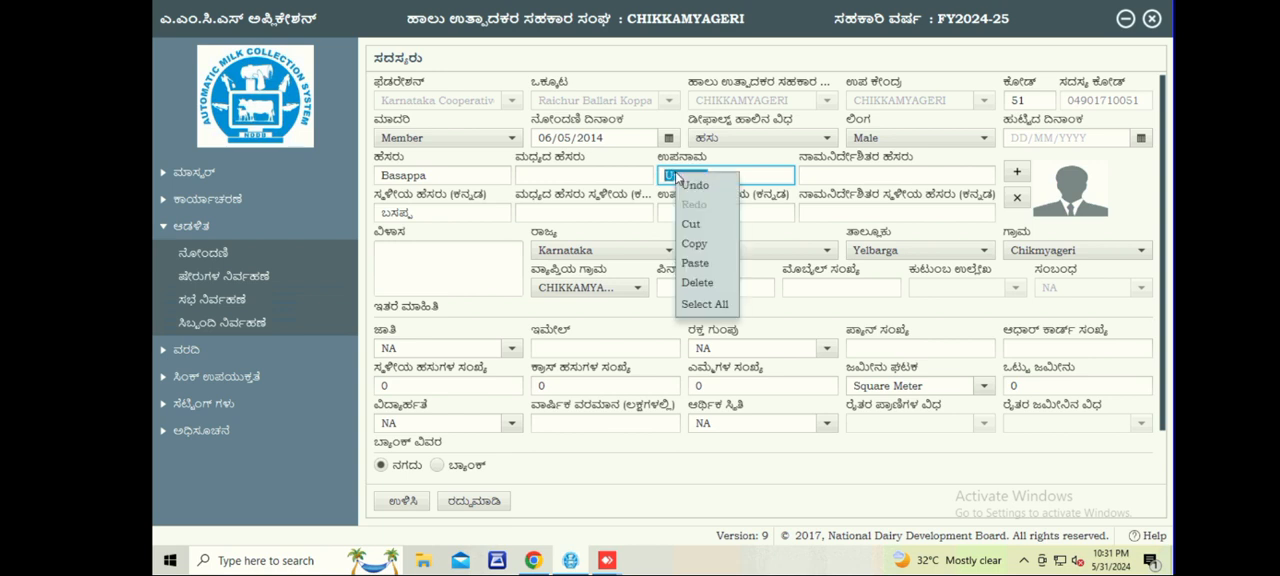
click(697, 244)
Switch to Chrome, replace the translator's source text with the copied surname and copy its Kannada translation.
mouse_move(538, 563)
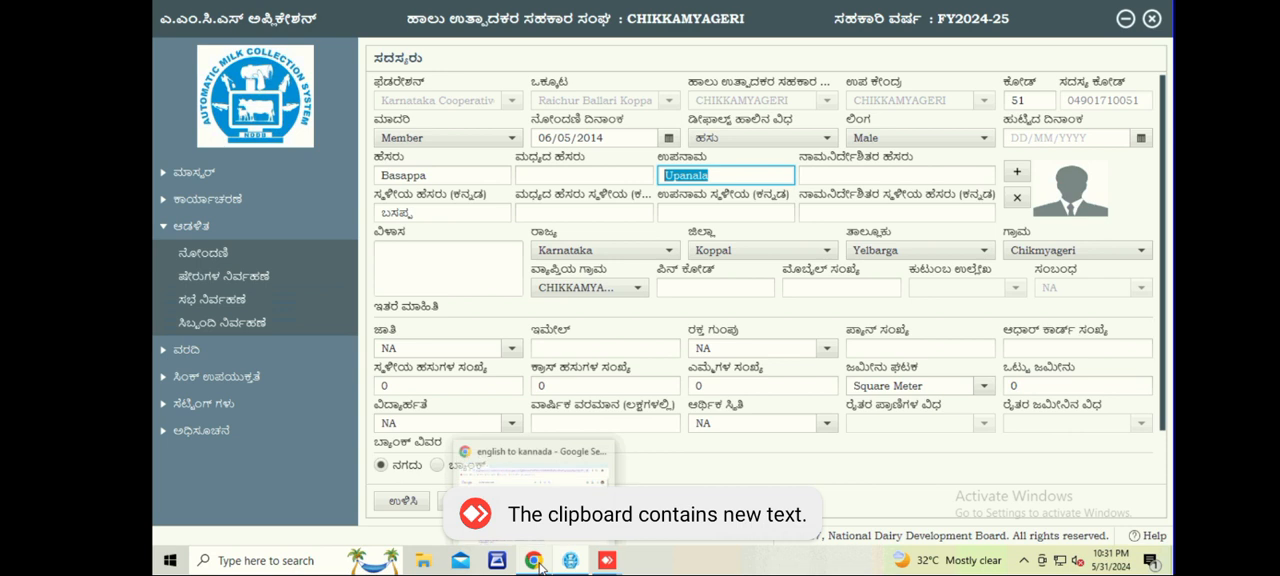
click(537, 562)
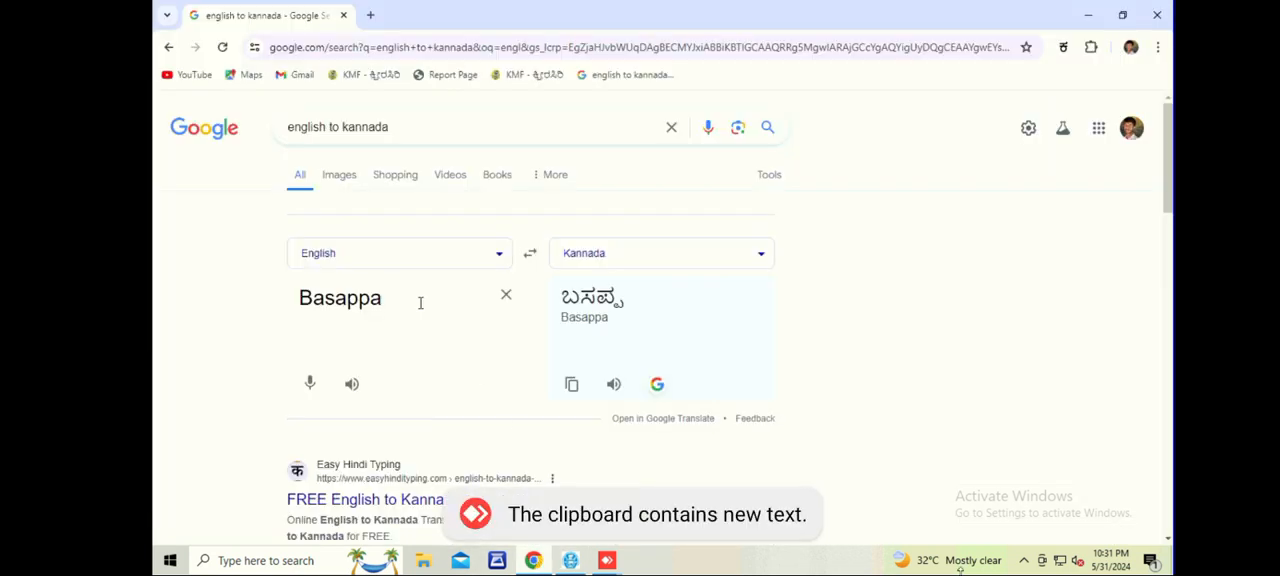
click(508, 296)
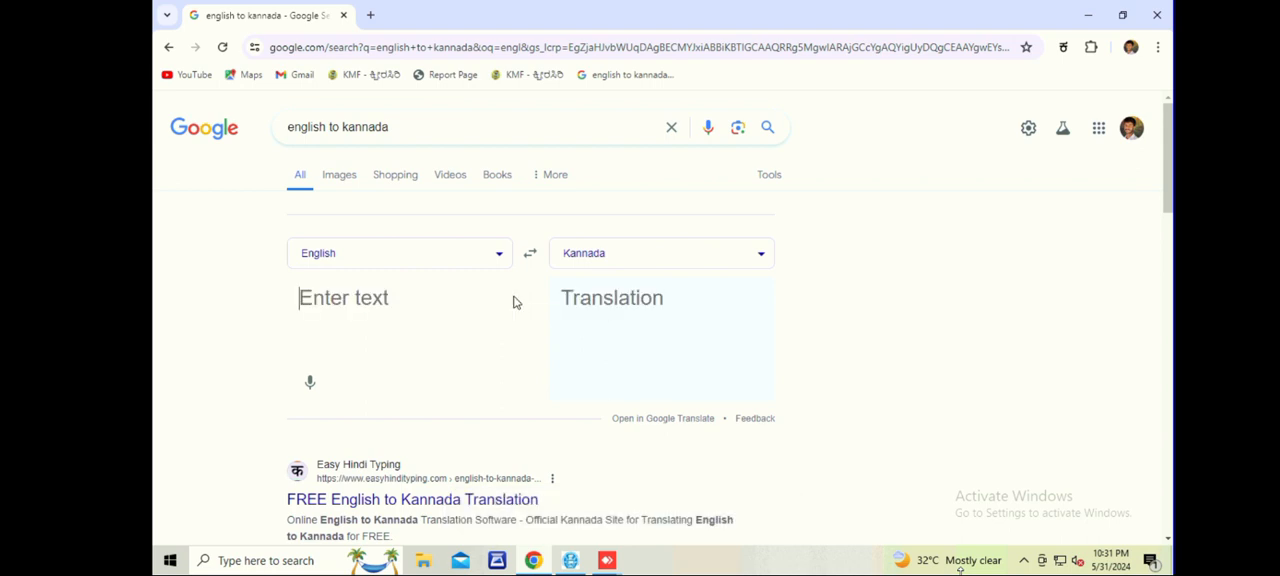
right_click(343, 305)
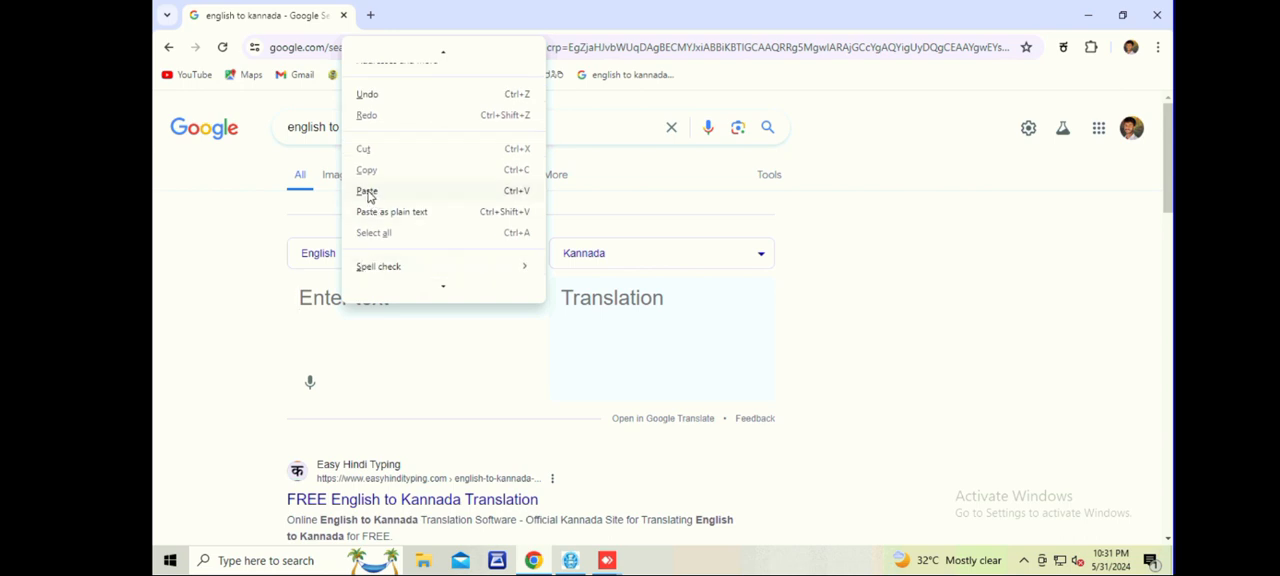
click(367, 191)
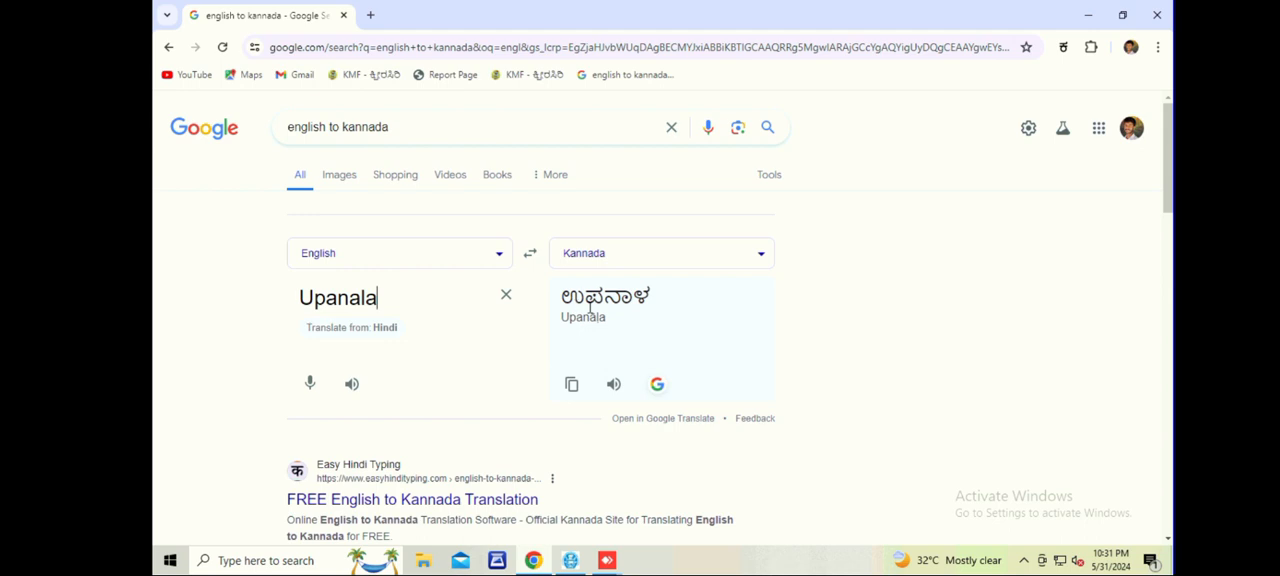
click(571, 386)
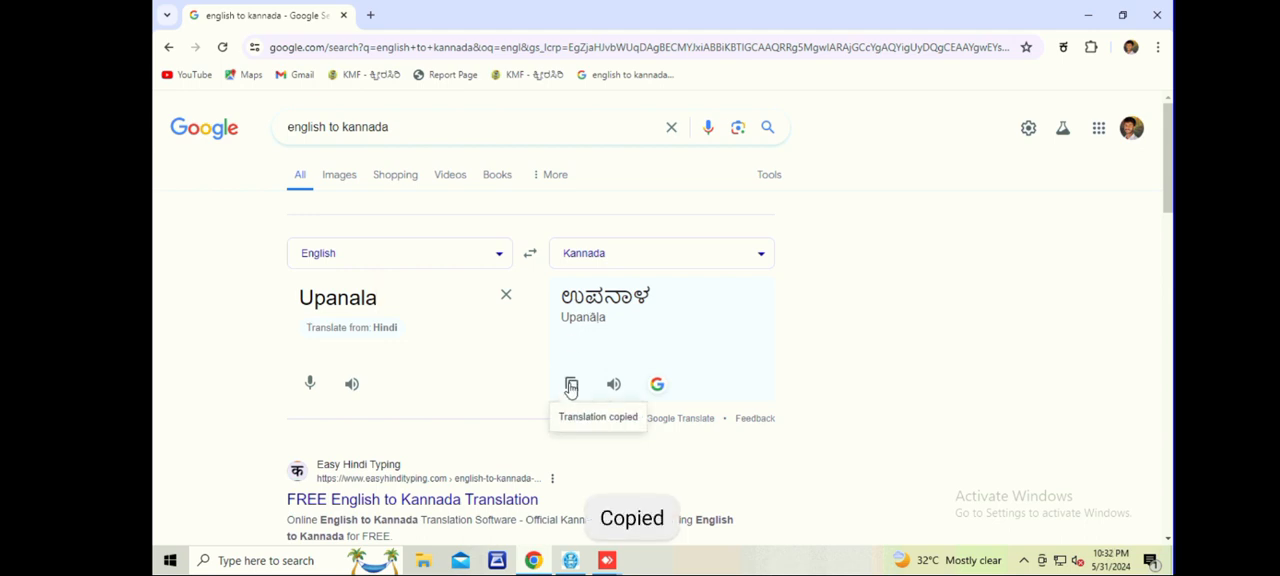
Return to the registration form and paste the Kannada surname into the local surname field, leaving the local nominee name blank.
click(571, 561)
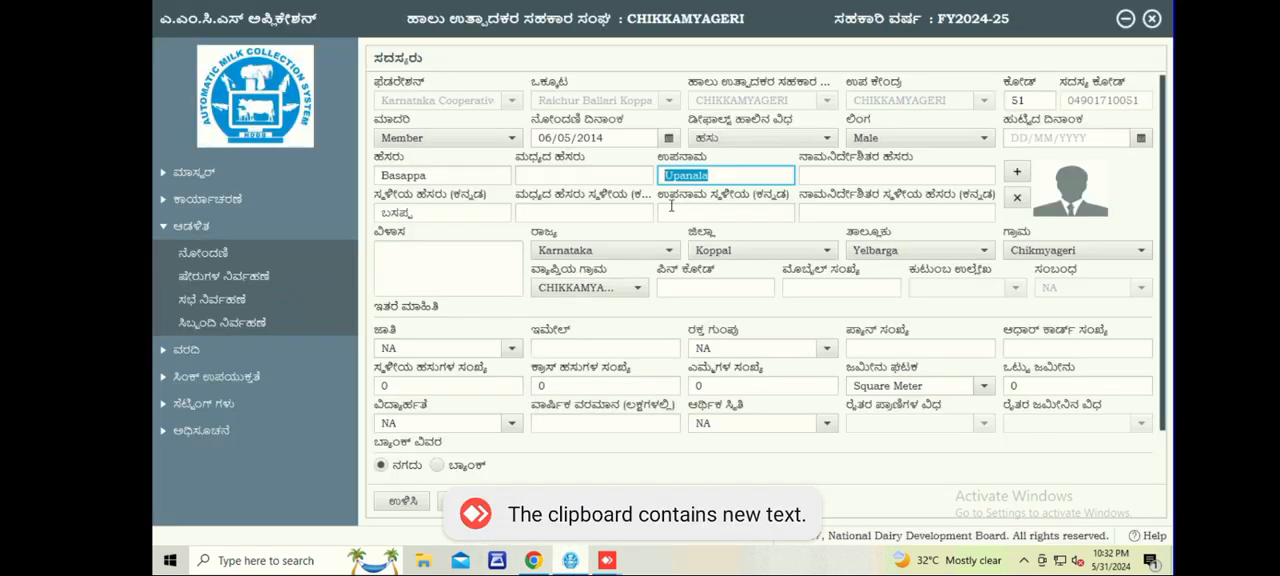
click(671, 211)
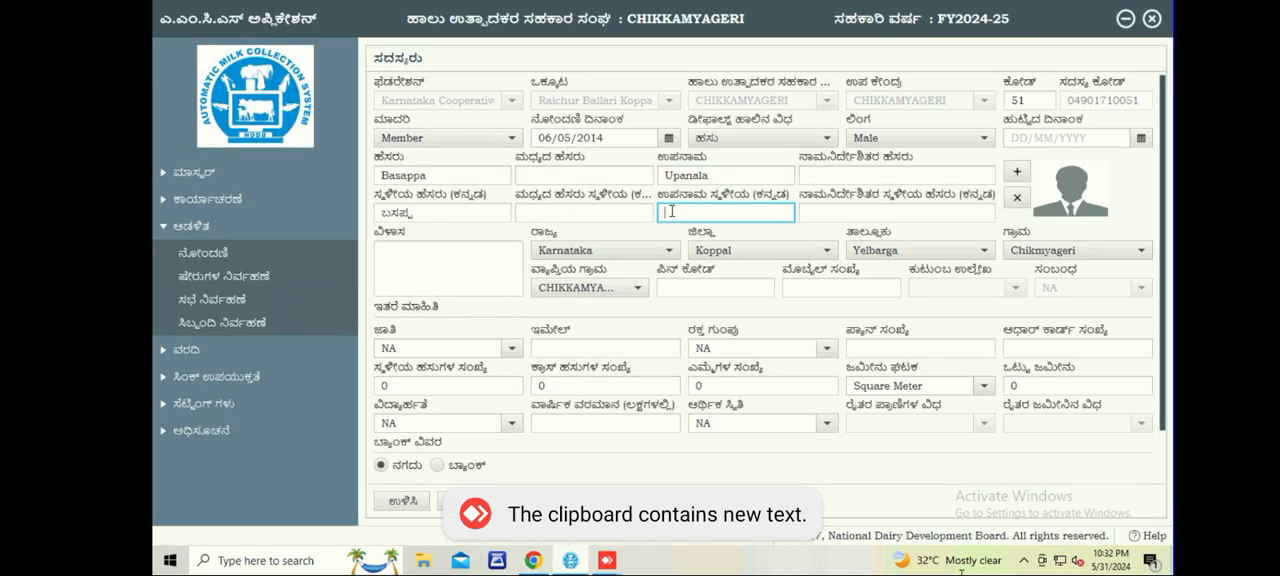
right_click(671, 211)
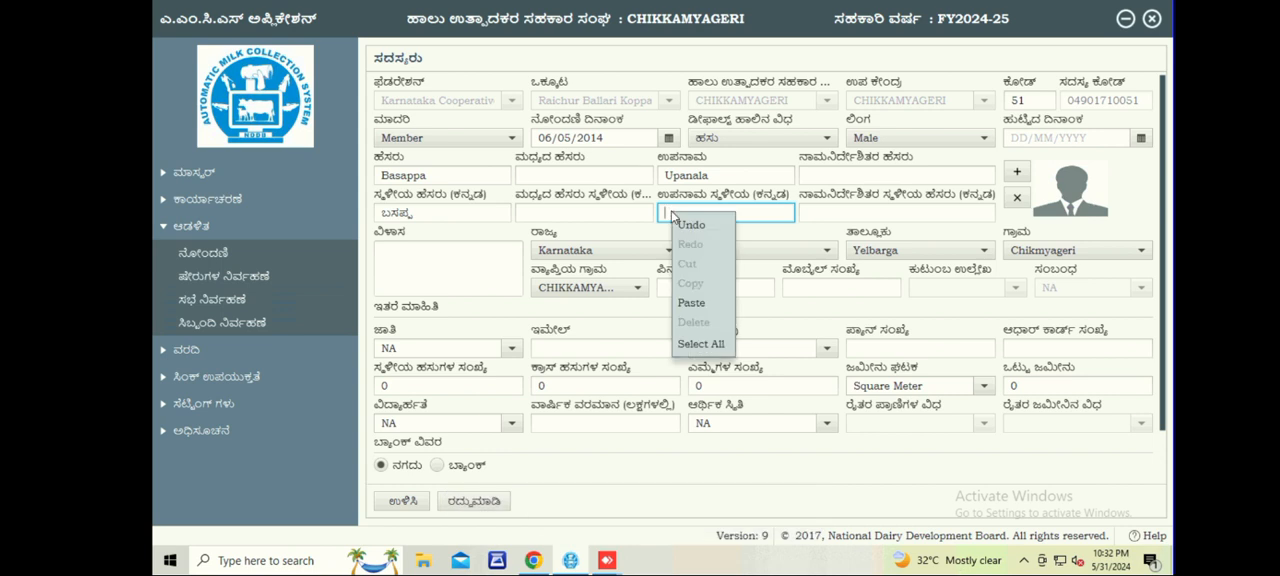
click(690, 302)
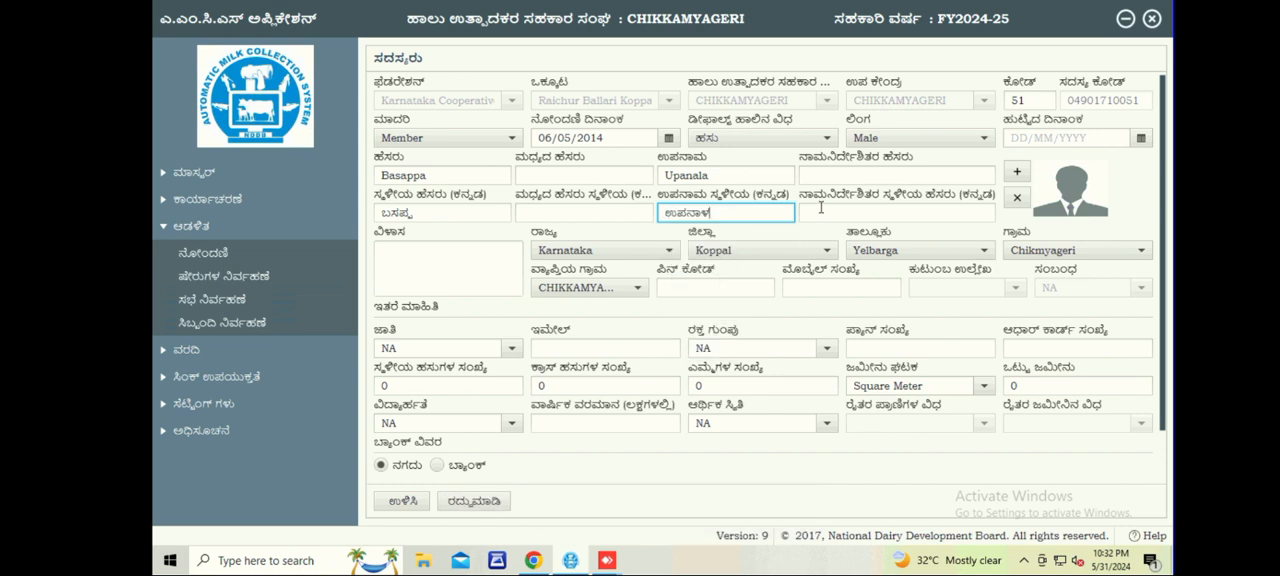
click(820, 208)
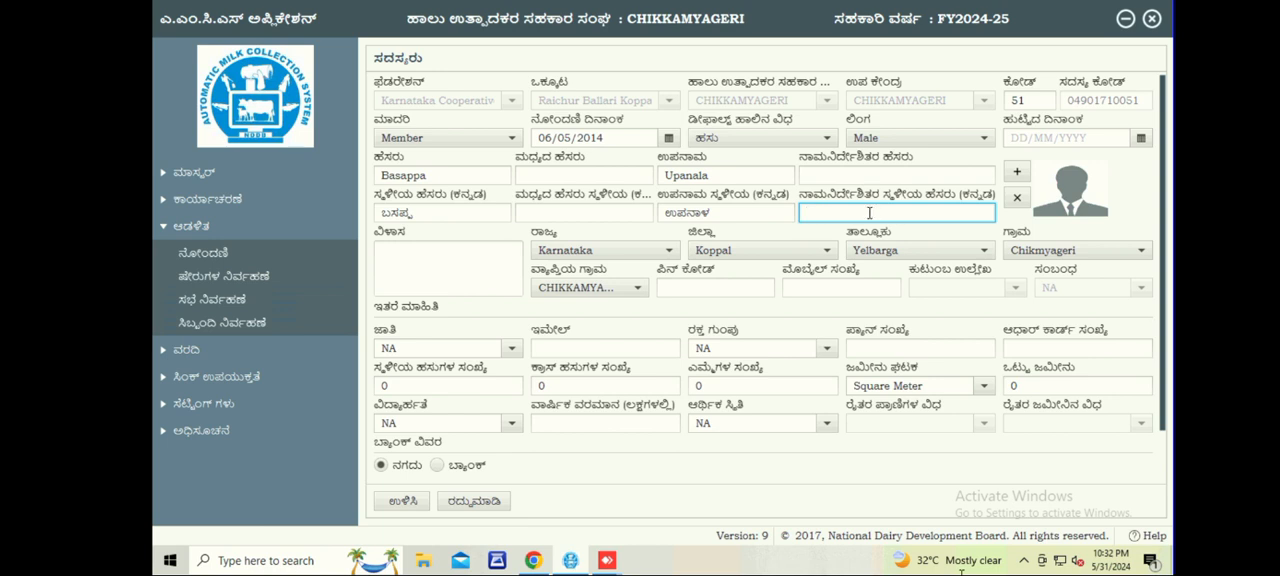
Enter the member's postal PIN code and mobile number, leaving the address box blank.
click(398, 252)
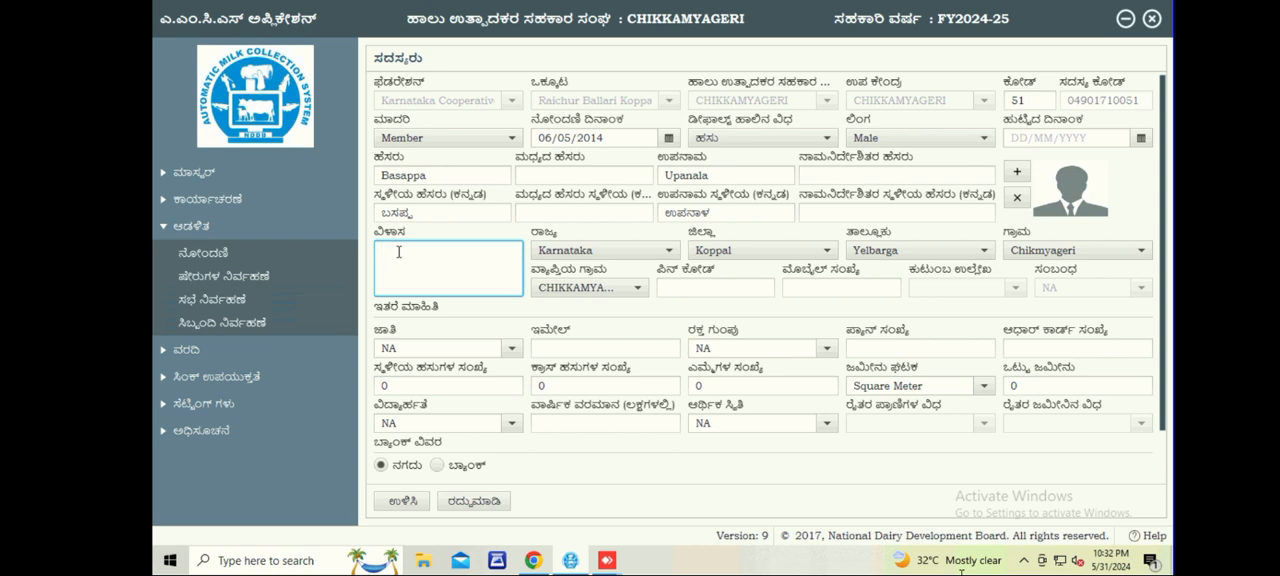
click(670, 287)
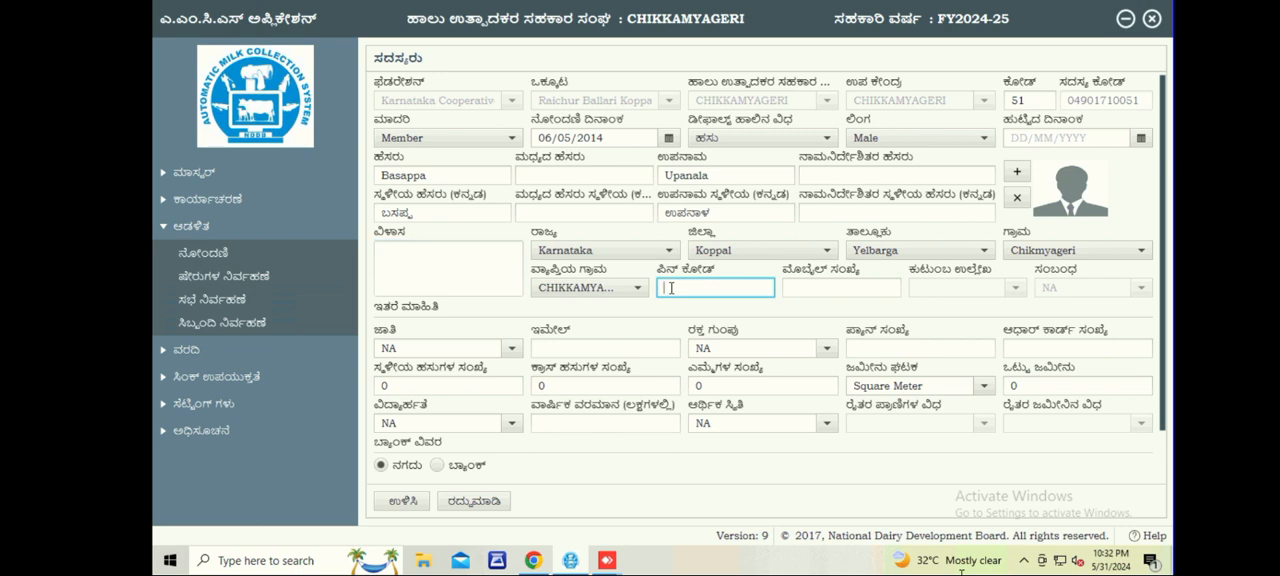
text(583236)
click(791, 291)
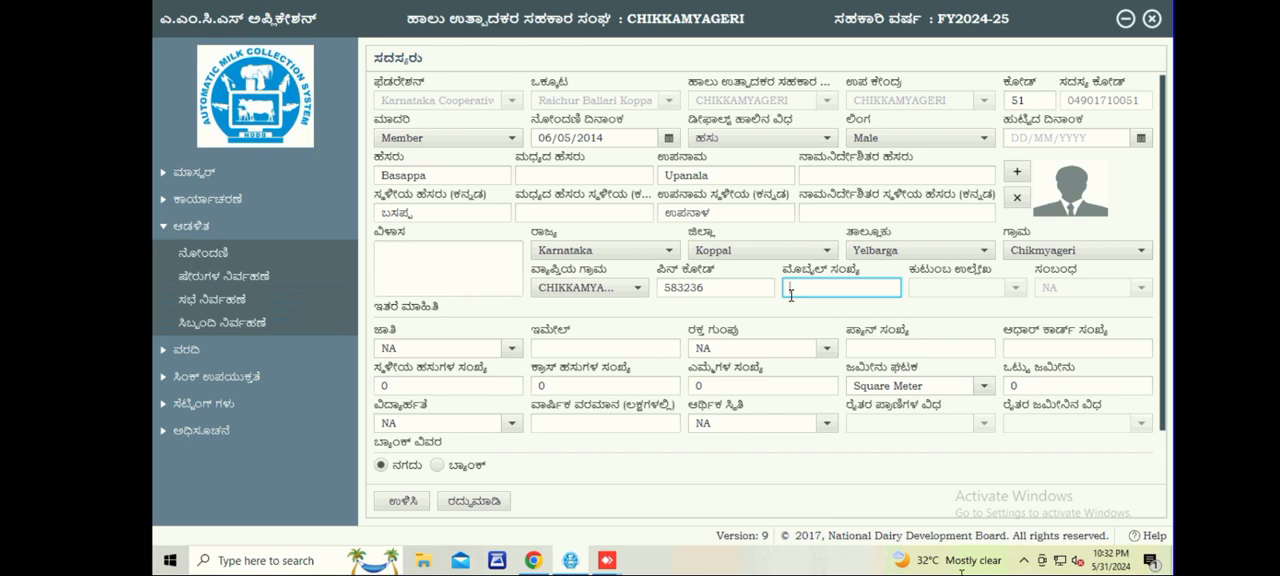
click(932, 292)
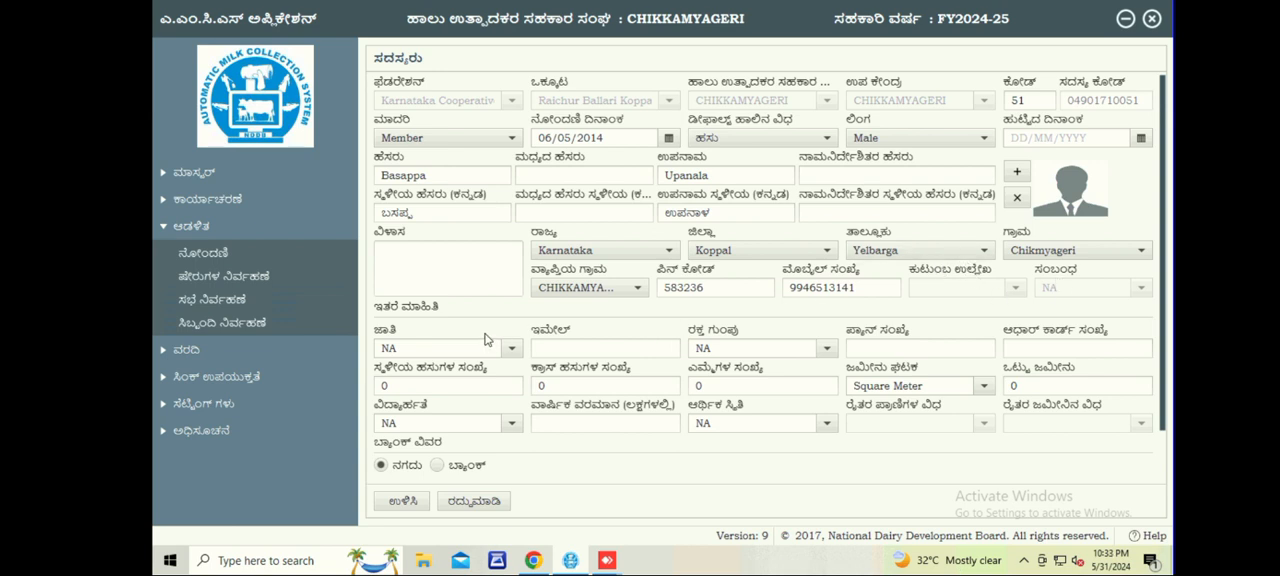
Set the member's caste to General, leaving the e-mail and PAN number blank and the blood group at NA.
click(512, 348)
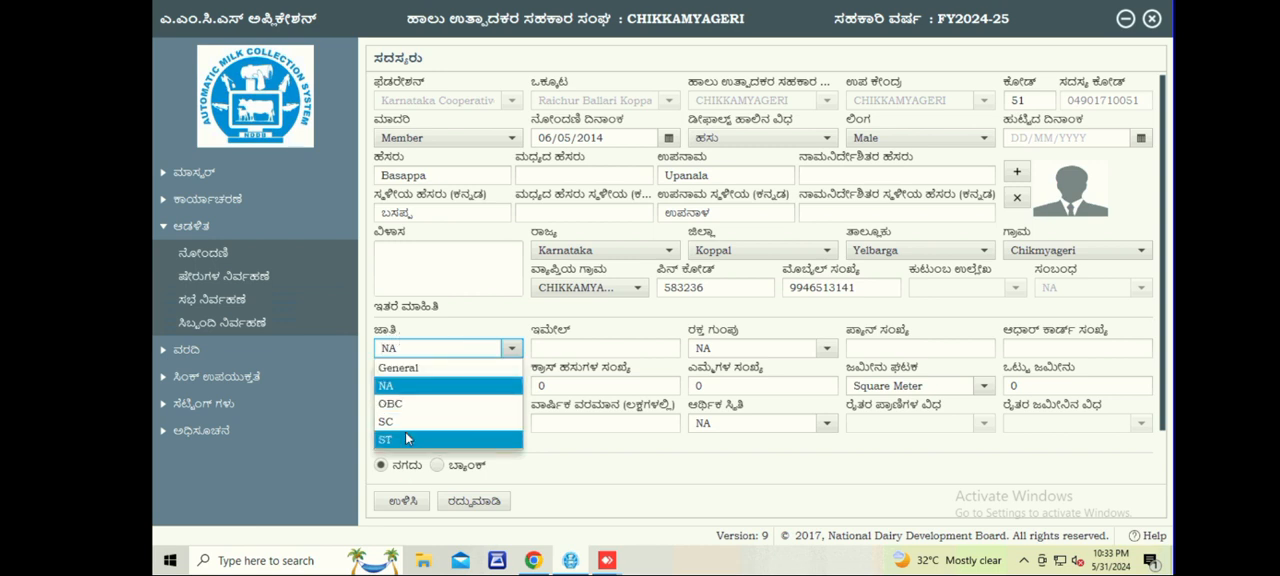
click(412, 367)
click(583, 348)
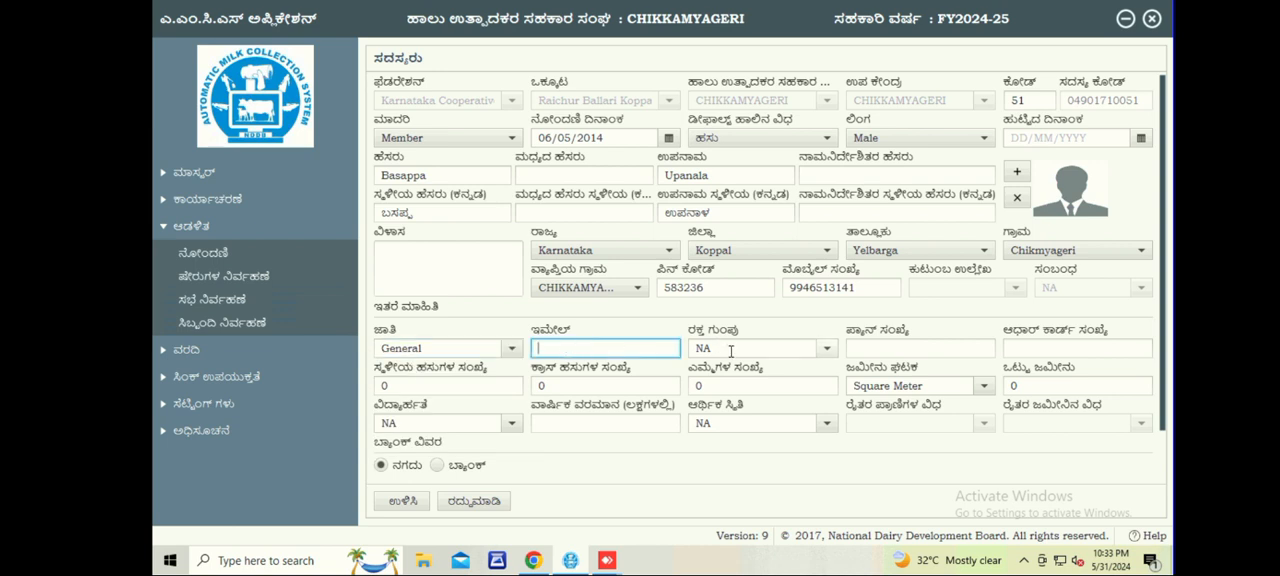
click(771, 351)
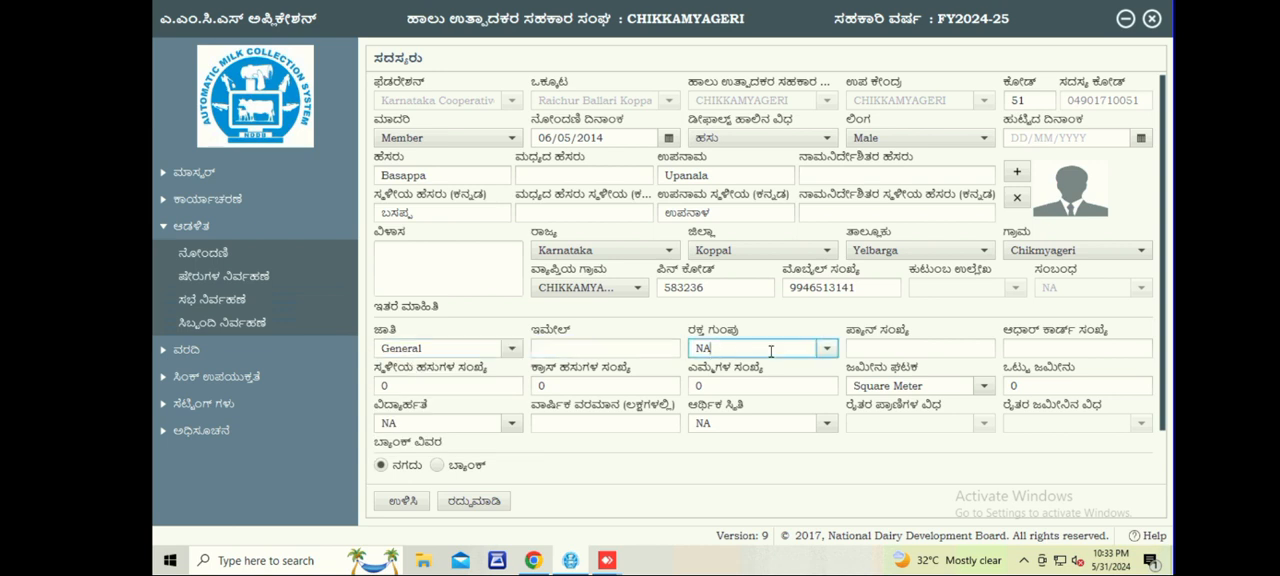
click(826, 349)
click(826, 349)
click(907, 350)
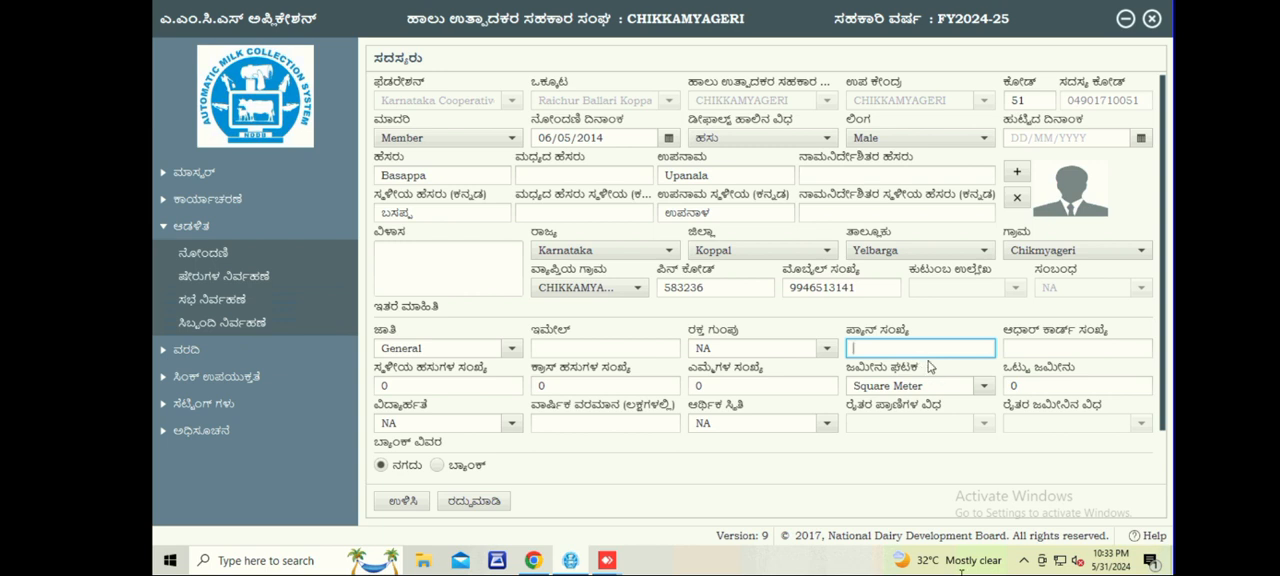
Enter the member's Aadhaar card number.
click(1027, 358)
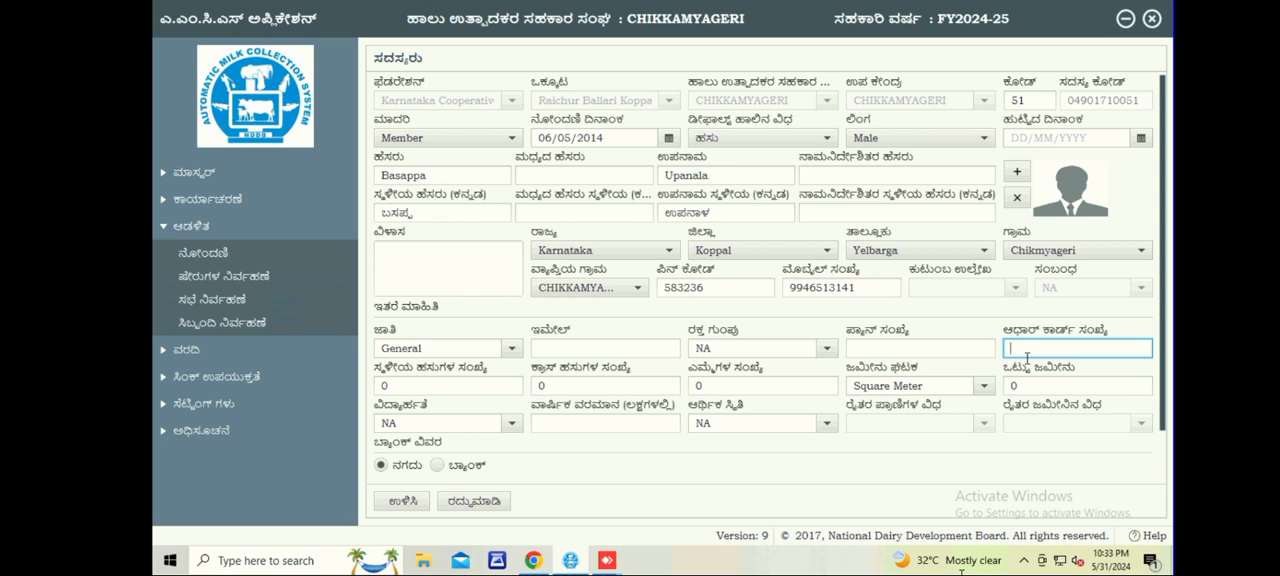
Set the number of local cows and the number of cross-bred cows to 01 each, keeping the buffalo count at 0.
click(455, 386)
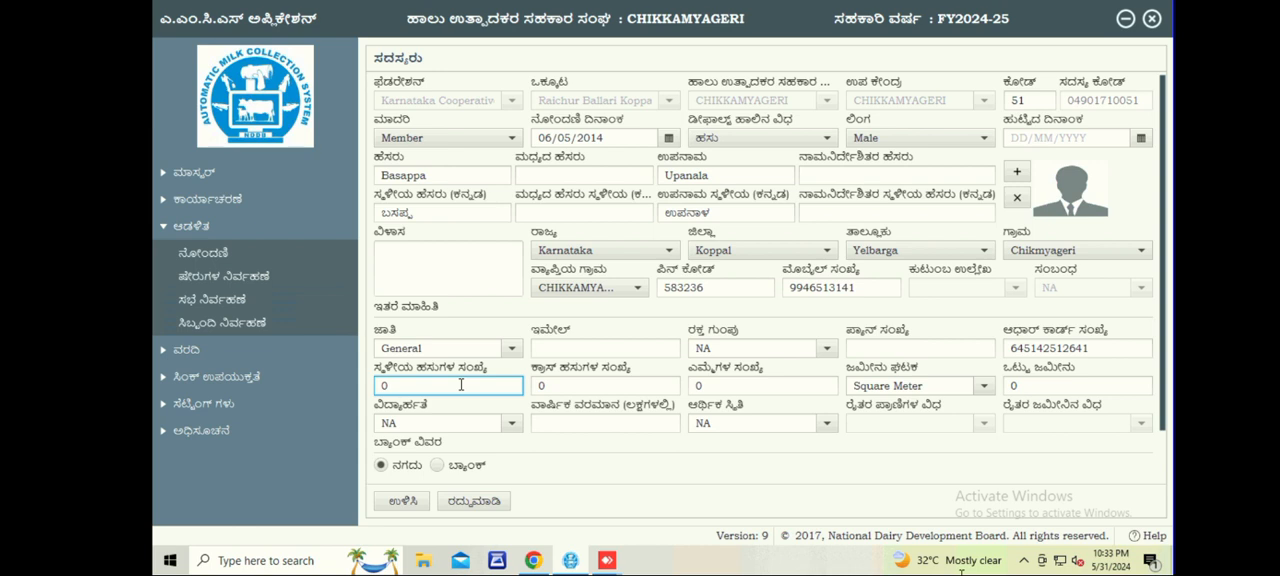
text(1)
click(566, 391)
text(1)
click(716, 385)
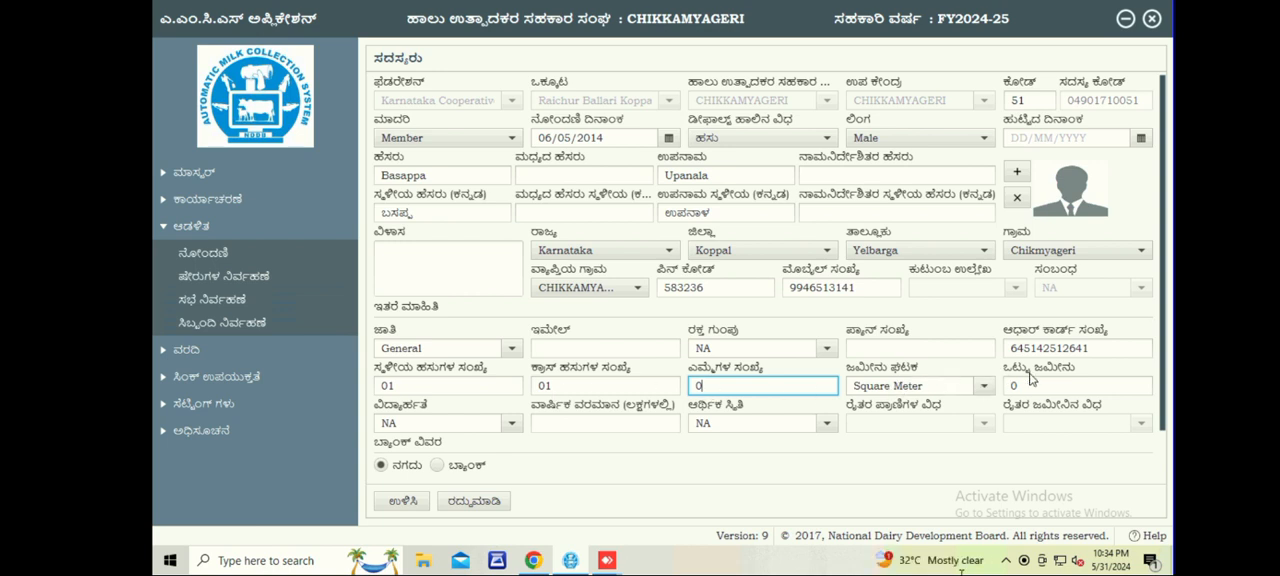
Review the education and economic status options, keeping both at NA and leaving the annual income blank.
click(513, 424)
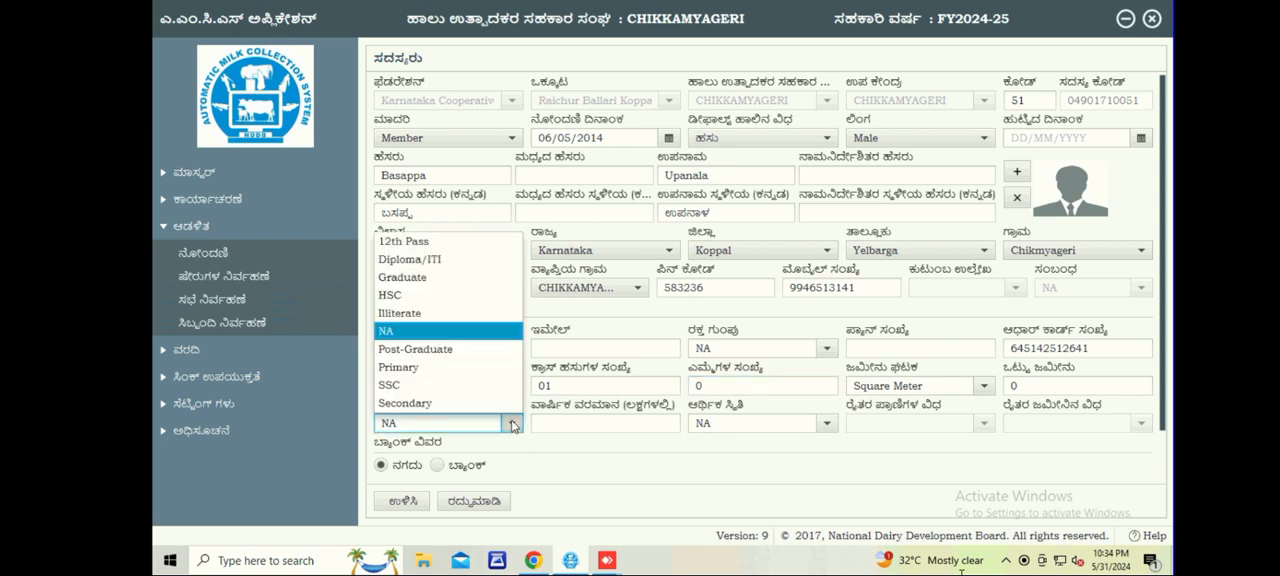
click(513, 424)
scroll(556, 414, down, 1)
click(587, 418)
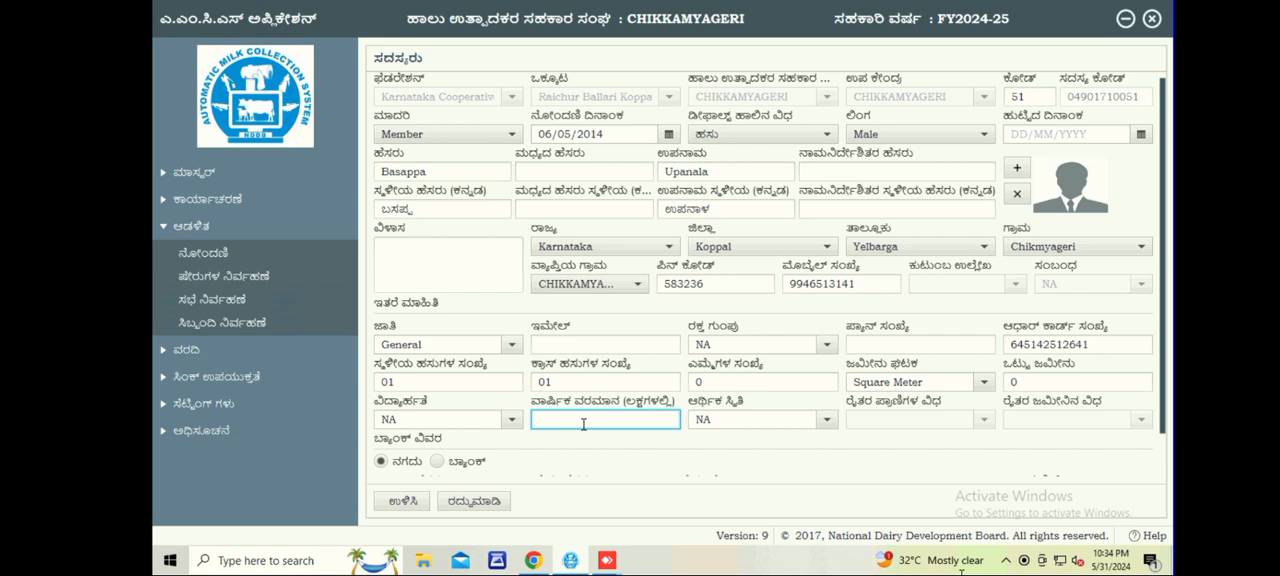
click(829, 421)
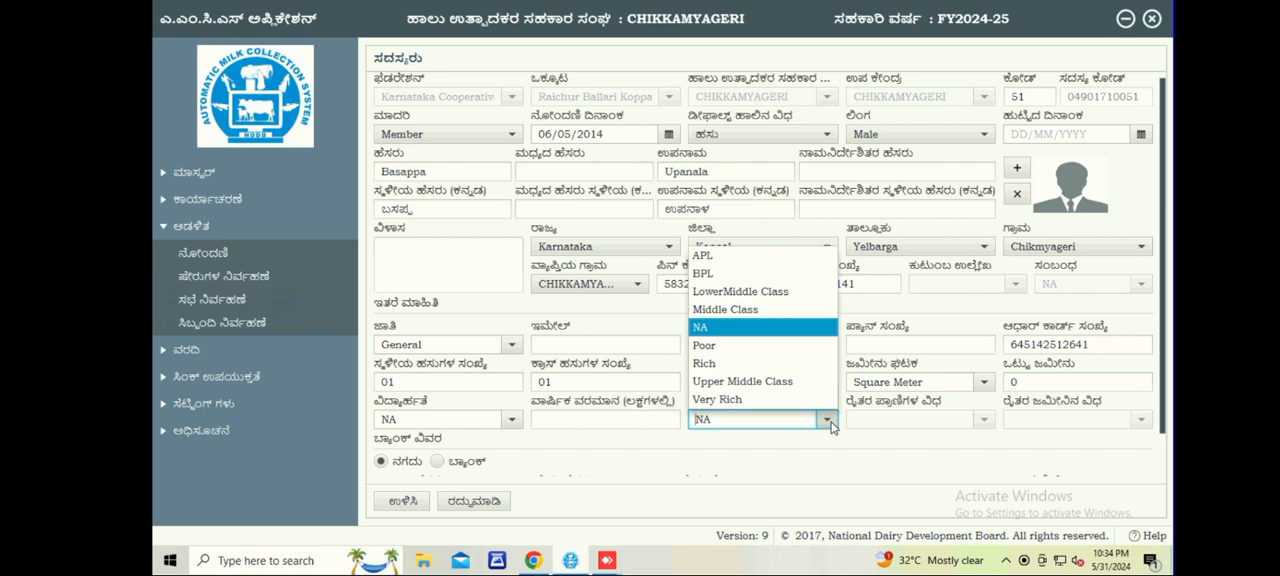
click(830, 421)
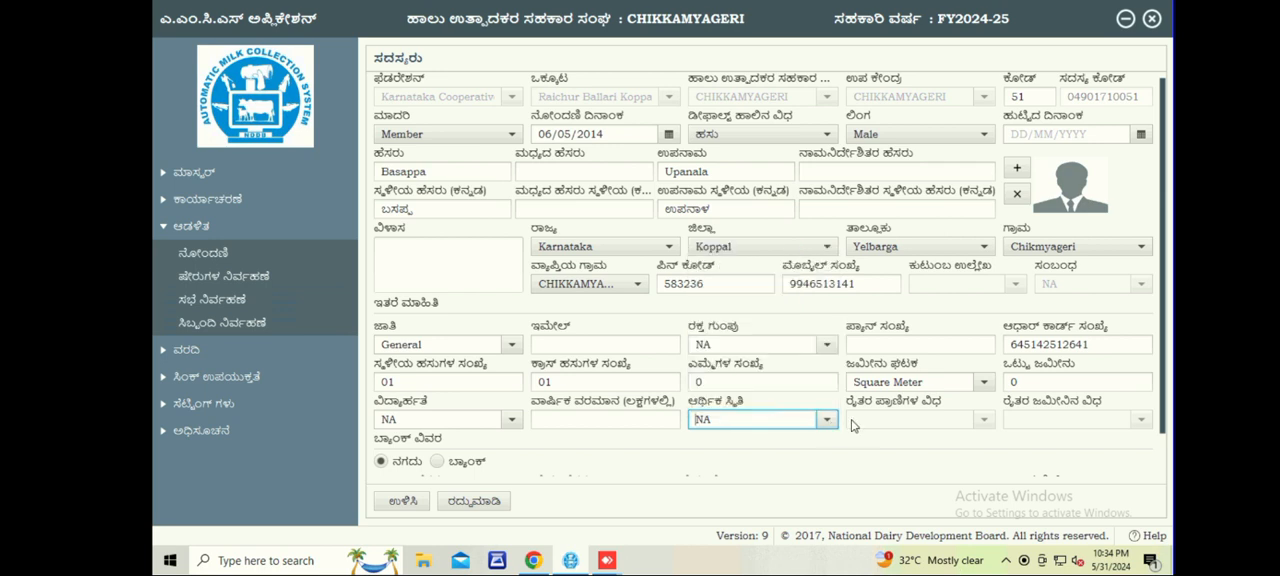
click(877, 423)
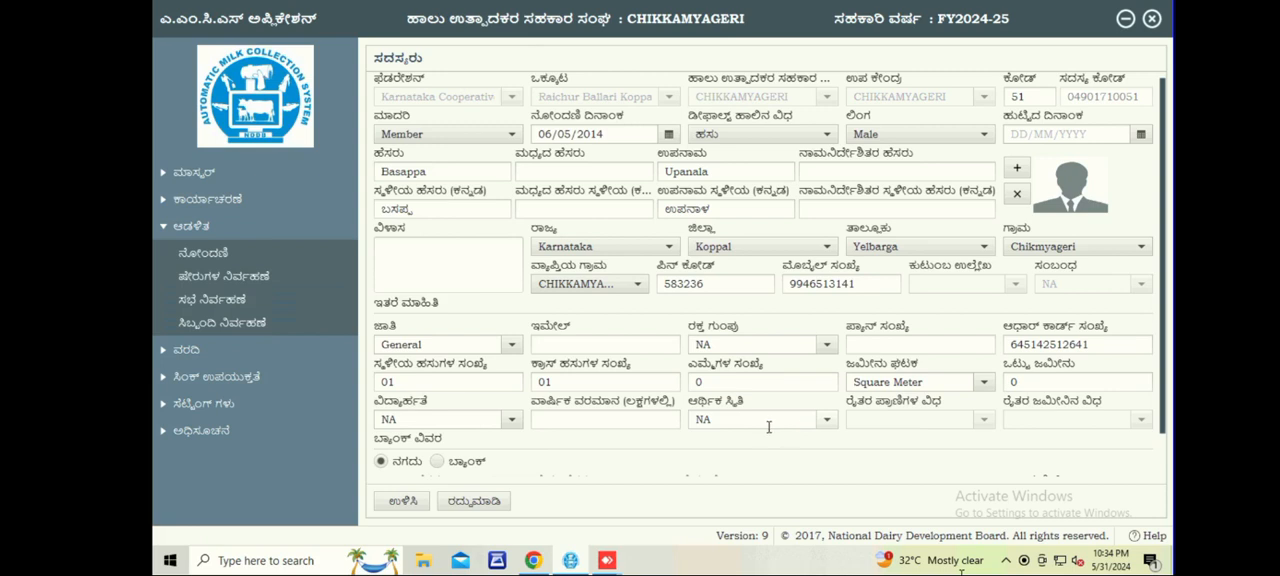
scroll(772, 430, down, 1)
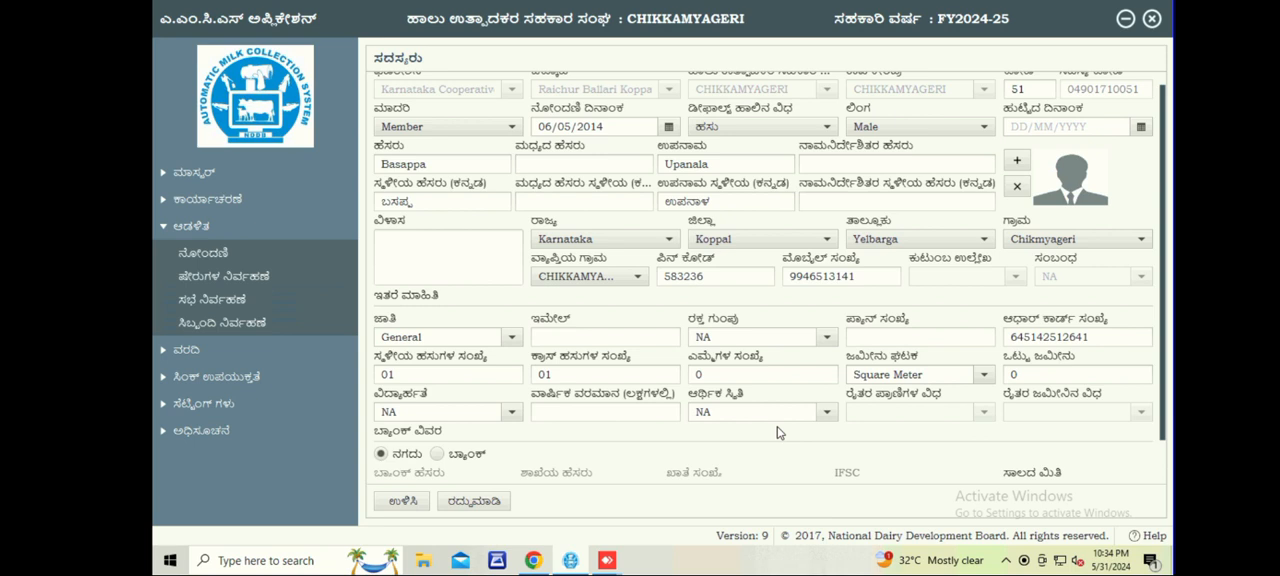
Switch the member's payment mode from cash to bank and choose Karnataka Gramin Bank as the bank name.
scroll(779, 432, down, 1)
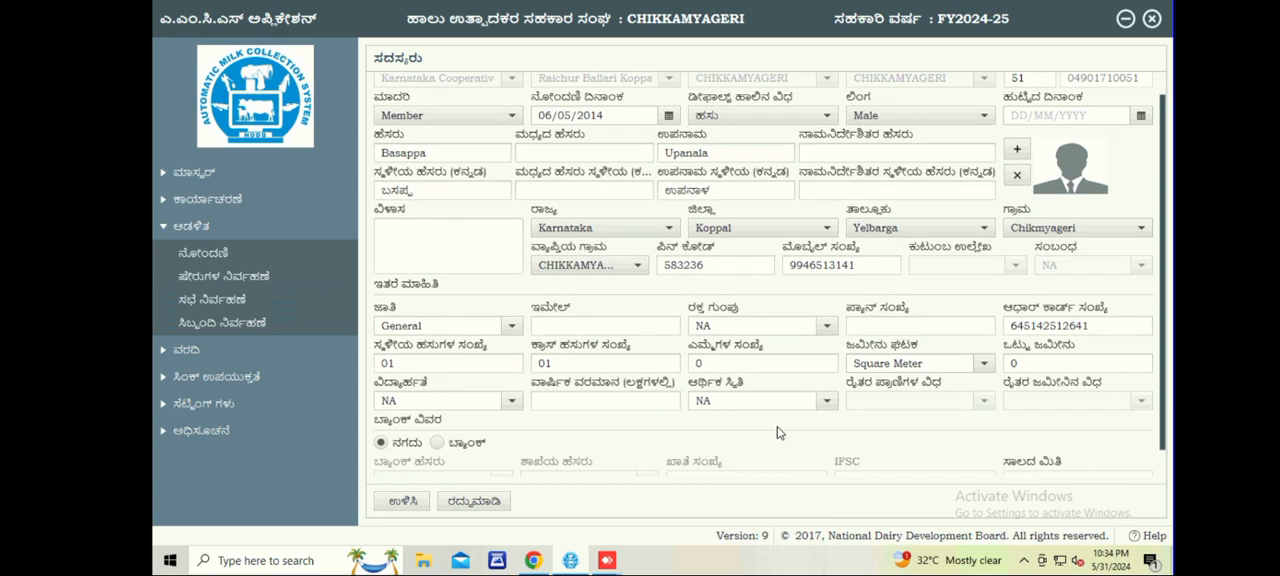
scroll(779, 432, down, 1)
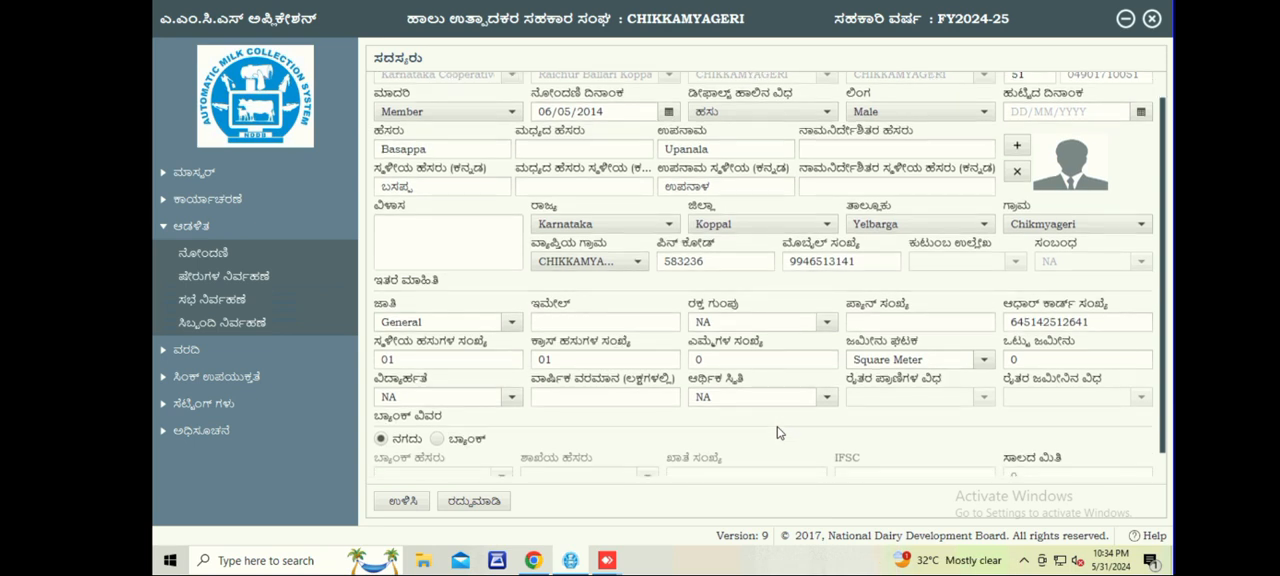
scroll(779, 432, down, 1)
scroll(560, 435, down, 1)
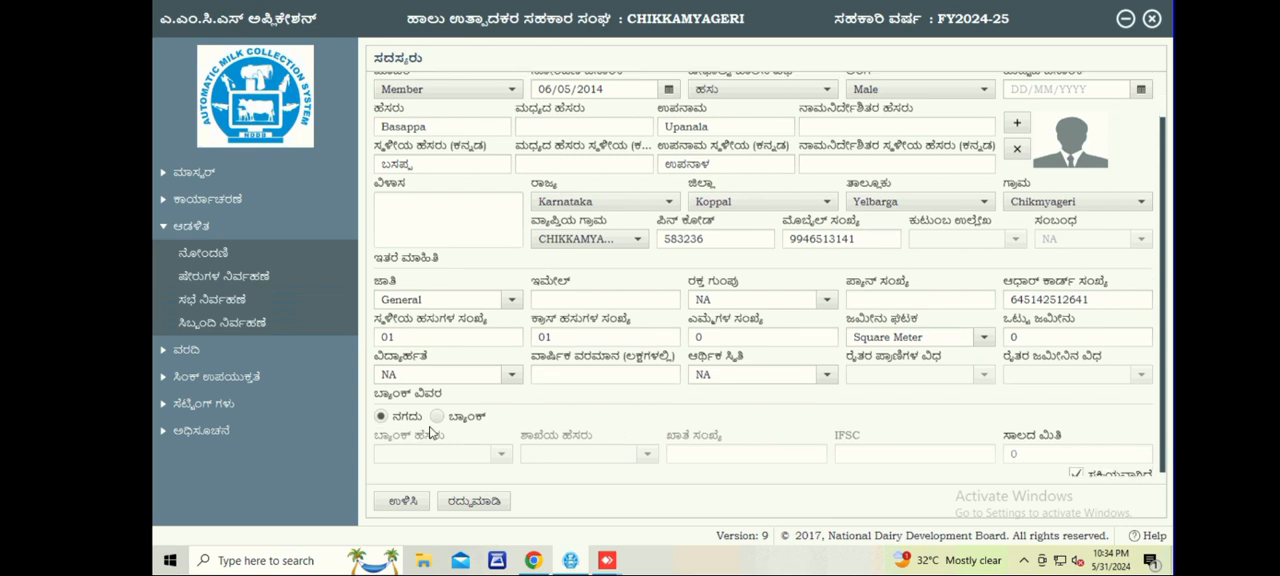
click(437, 417)
scroll(500, 450, down, 1)
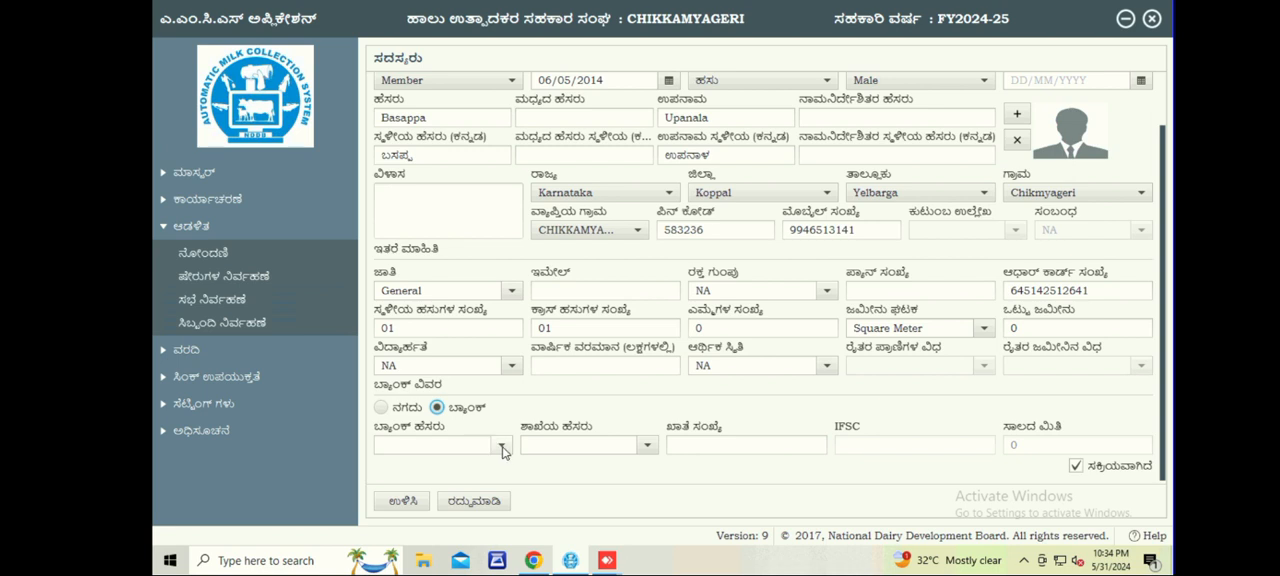
click(503, 446)
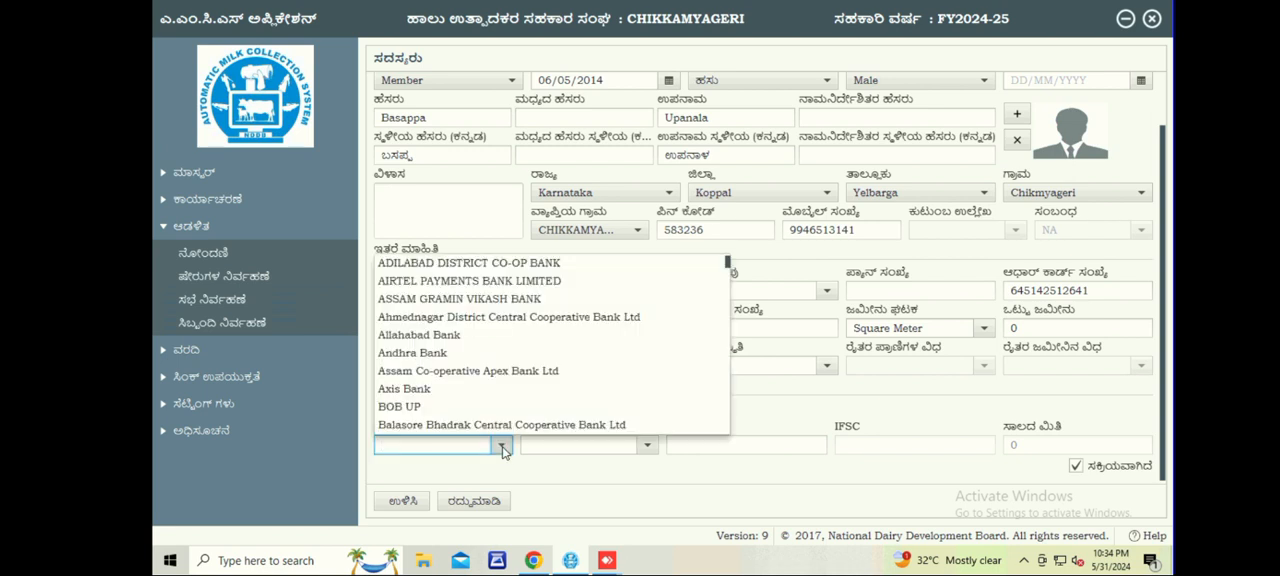
click(503, 449)
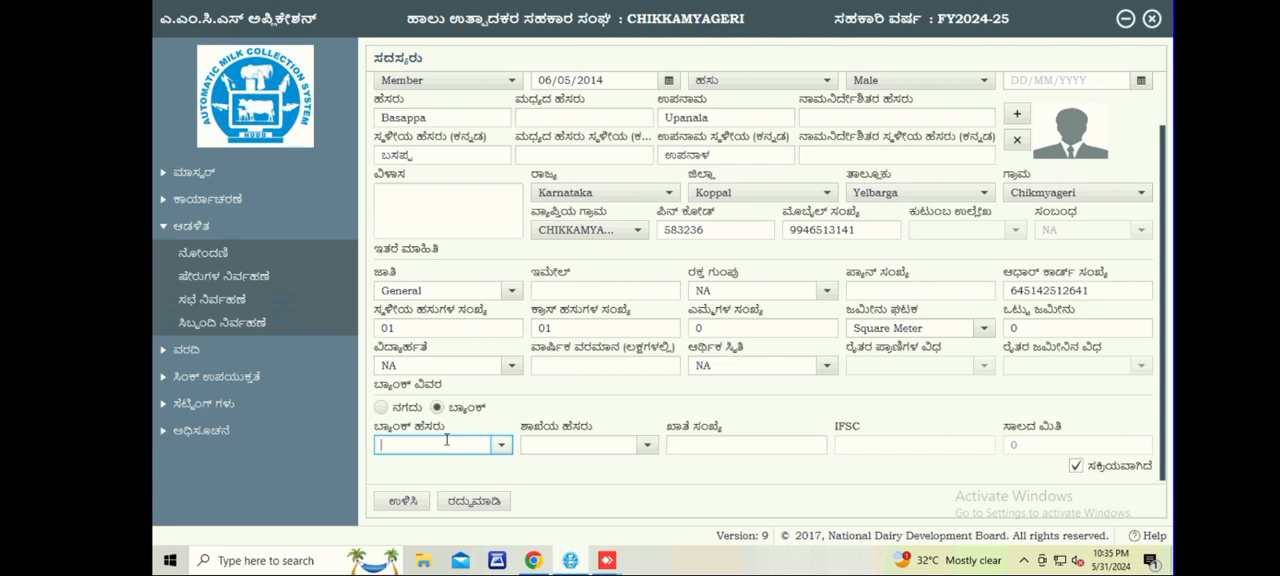
text(kar)
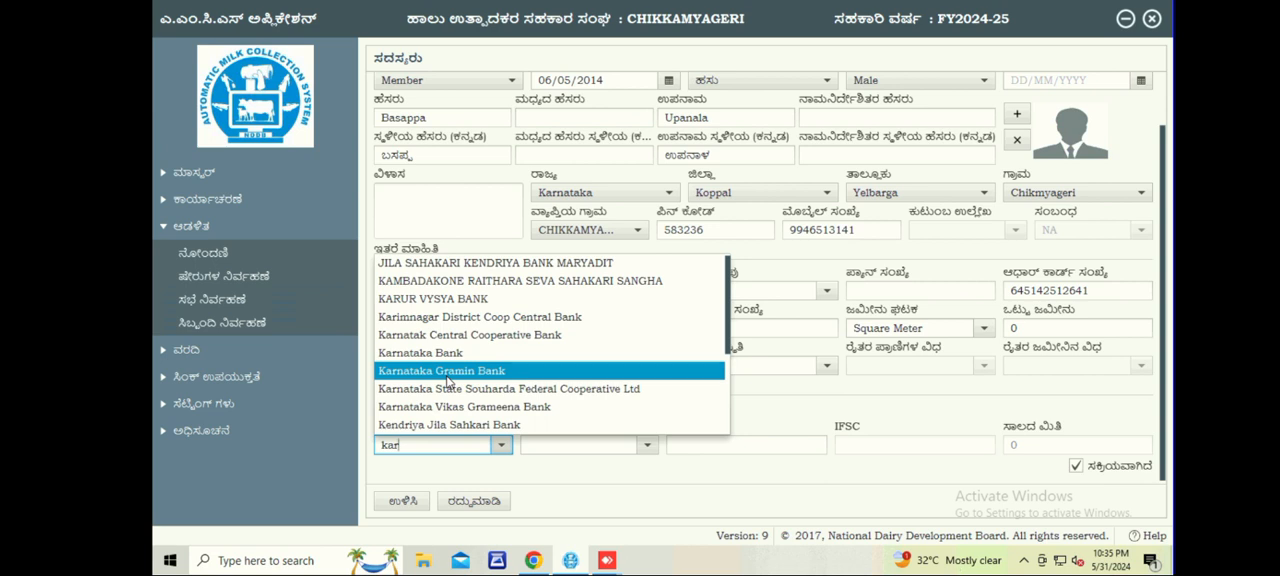
click(447, 373)
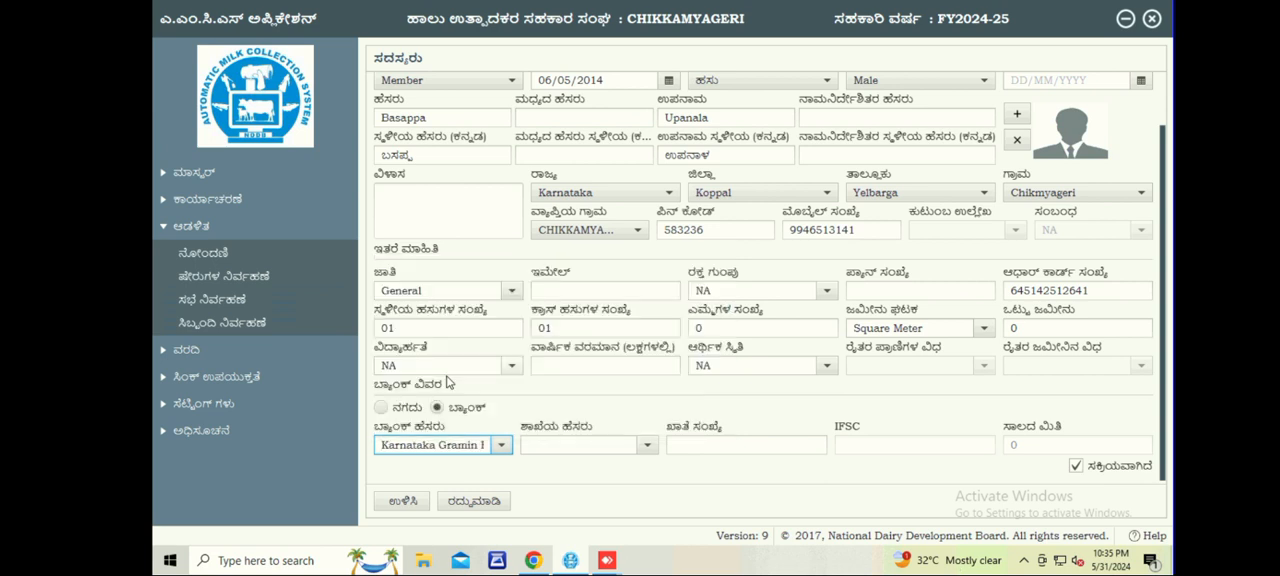
Set the bank branch to YELBURGA and enter the member's bank account number.
click(571, 445)
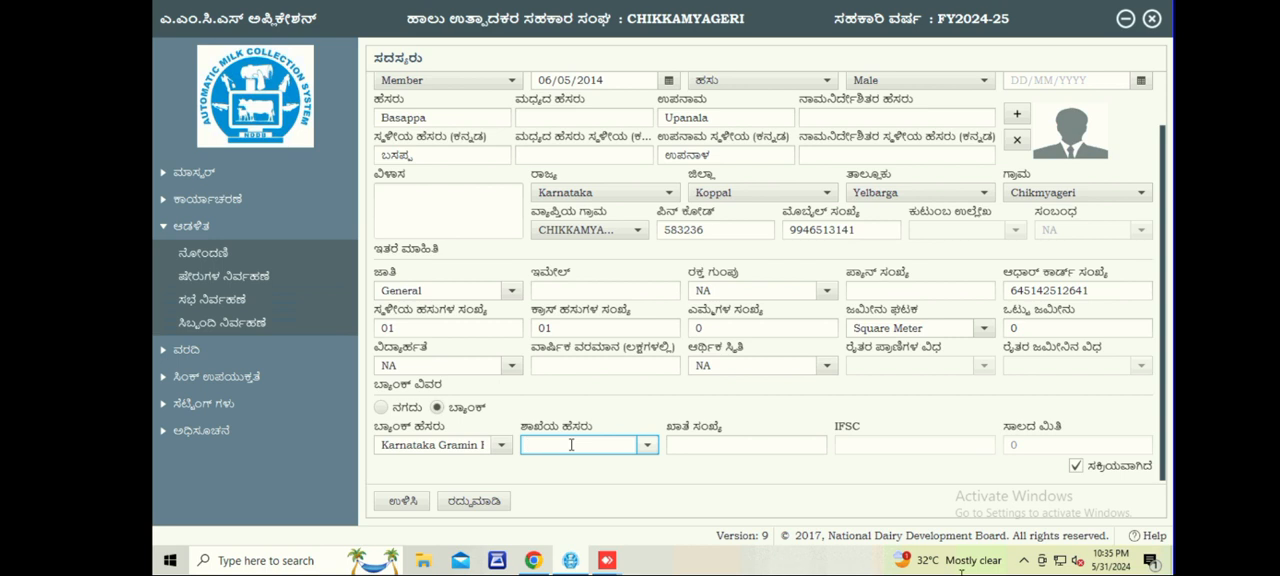
text(yel)
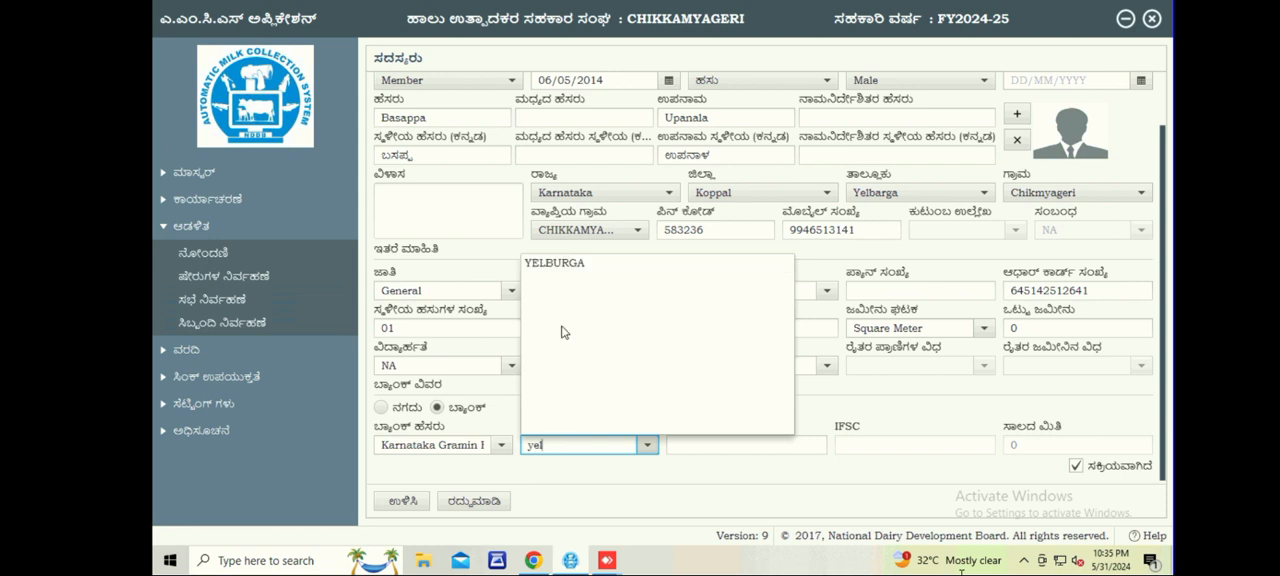
click(548, 268)
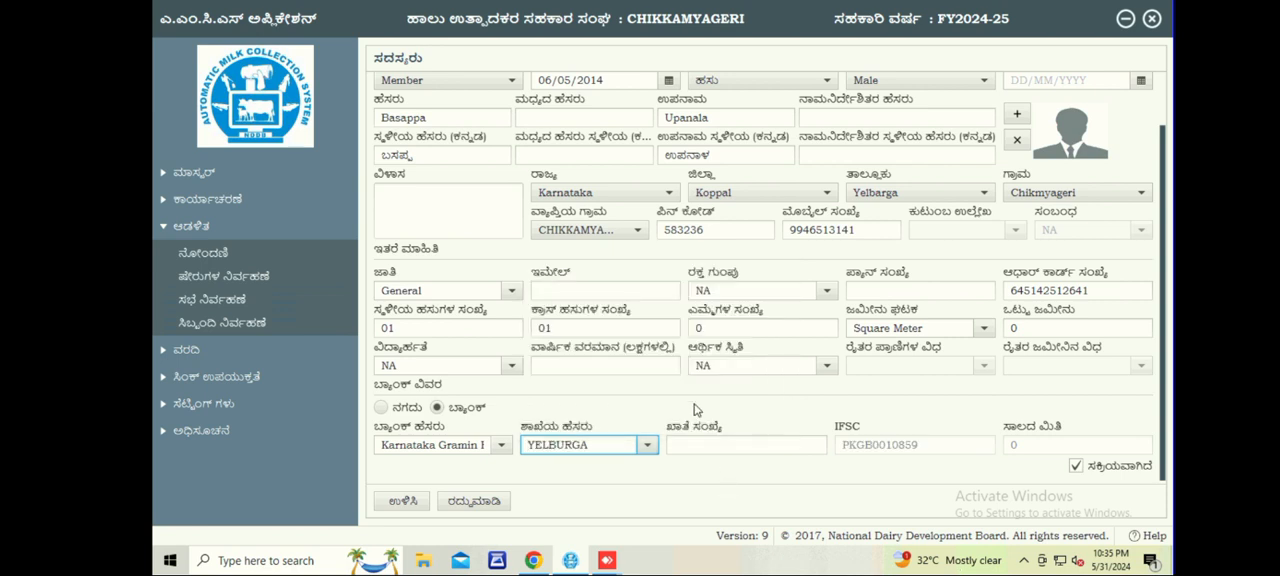
click(696, 448)
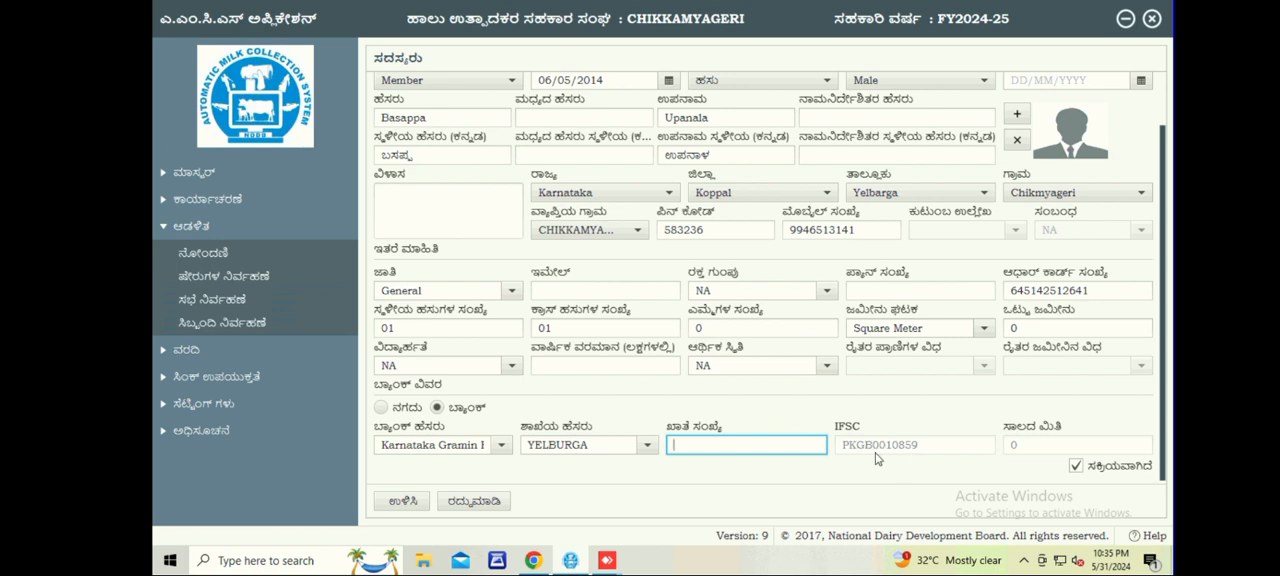
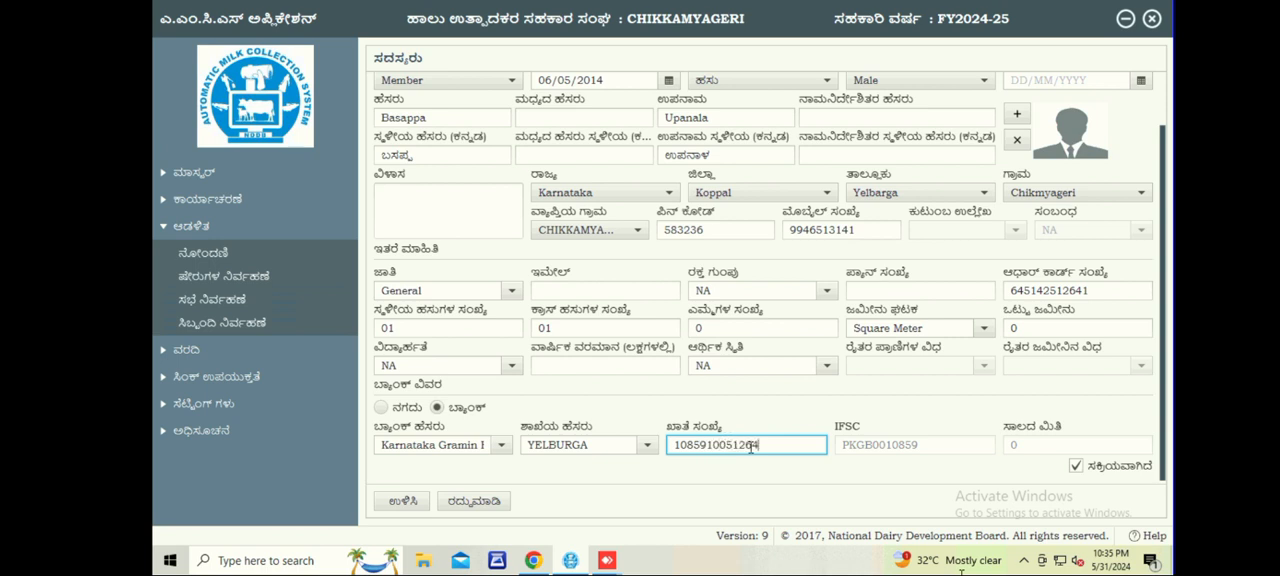
Try to save the new member record, decline the duplicate name, and discard the registration to return to the member list.
click(401, 501)
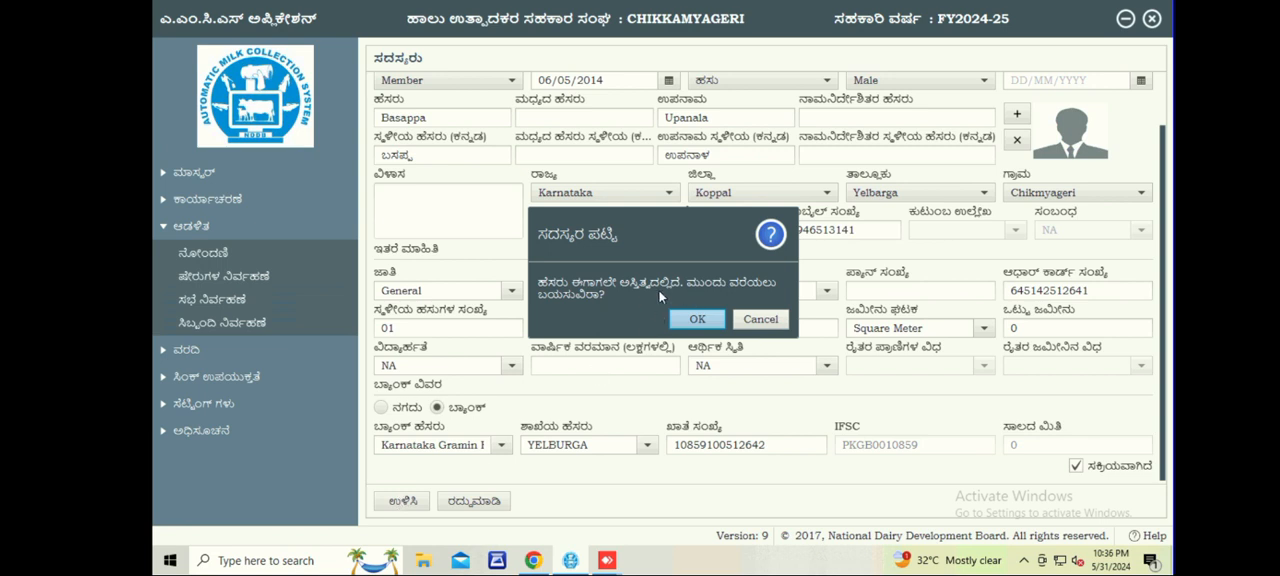
click(755, 320)
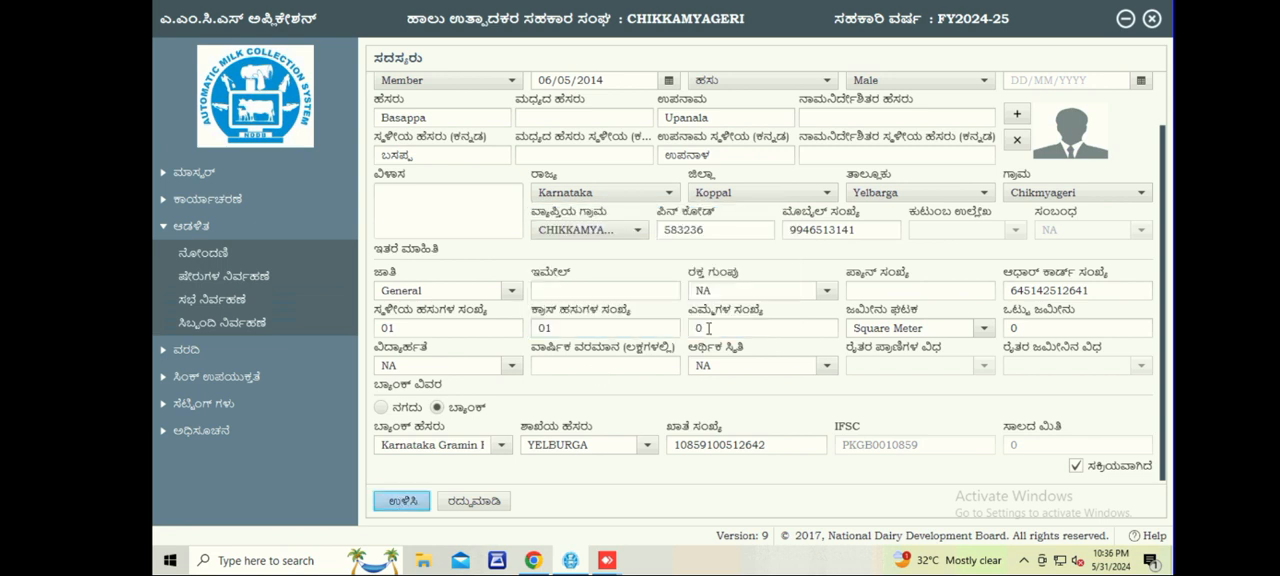
click(399, 505)
click(452, 500)
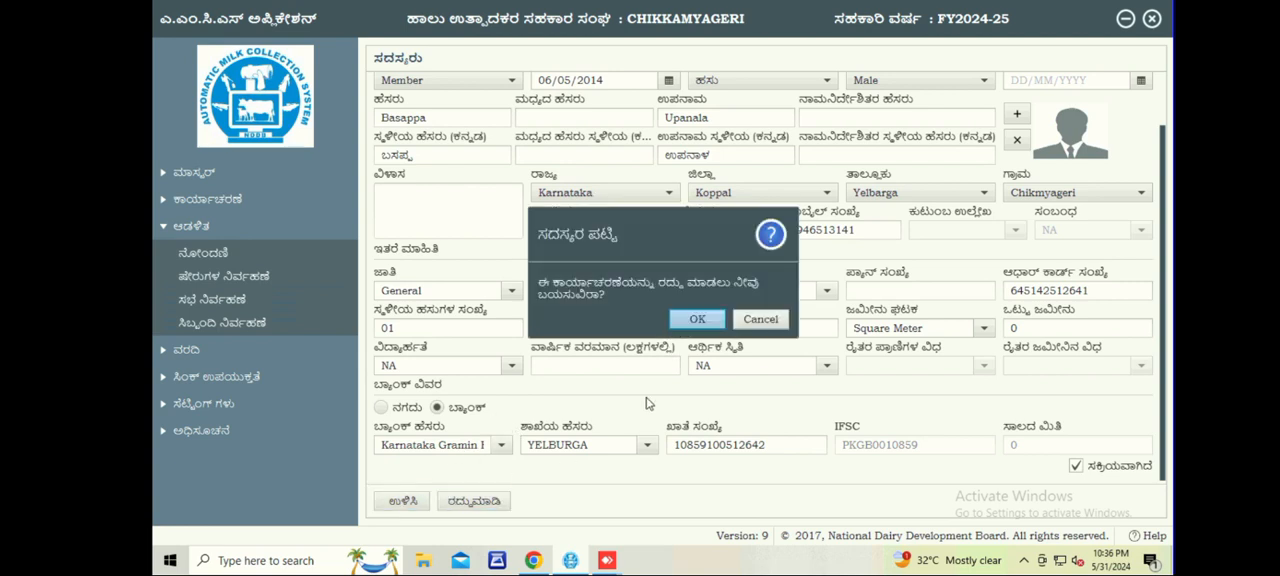
click(695, 320)
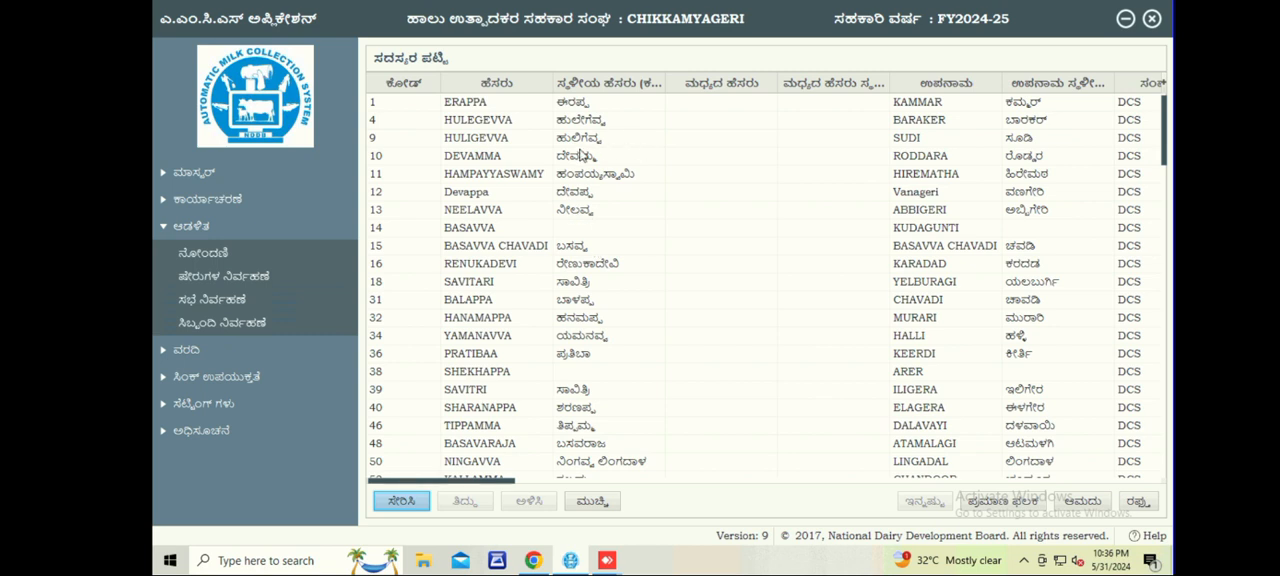
Open the thirteenth member in the list for editing and update the record without changes, accepting the duplicate name.
click(565, 322)
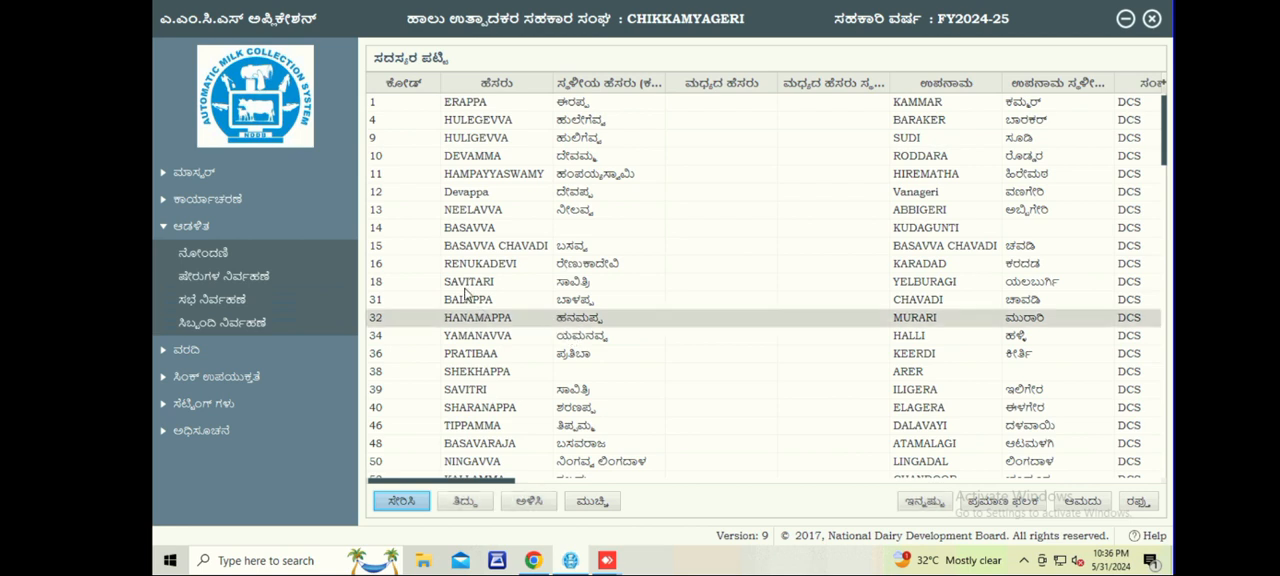
click(466, 510)
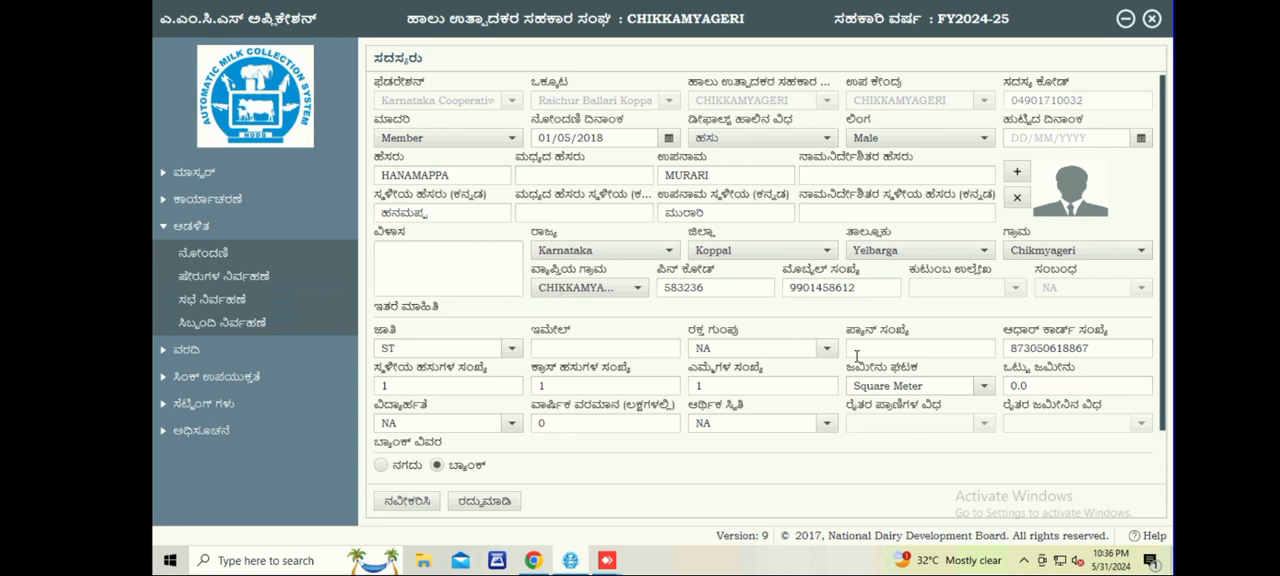
click(402, 502)
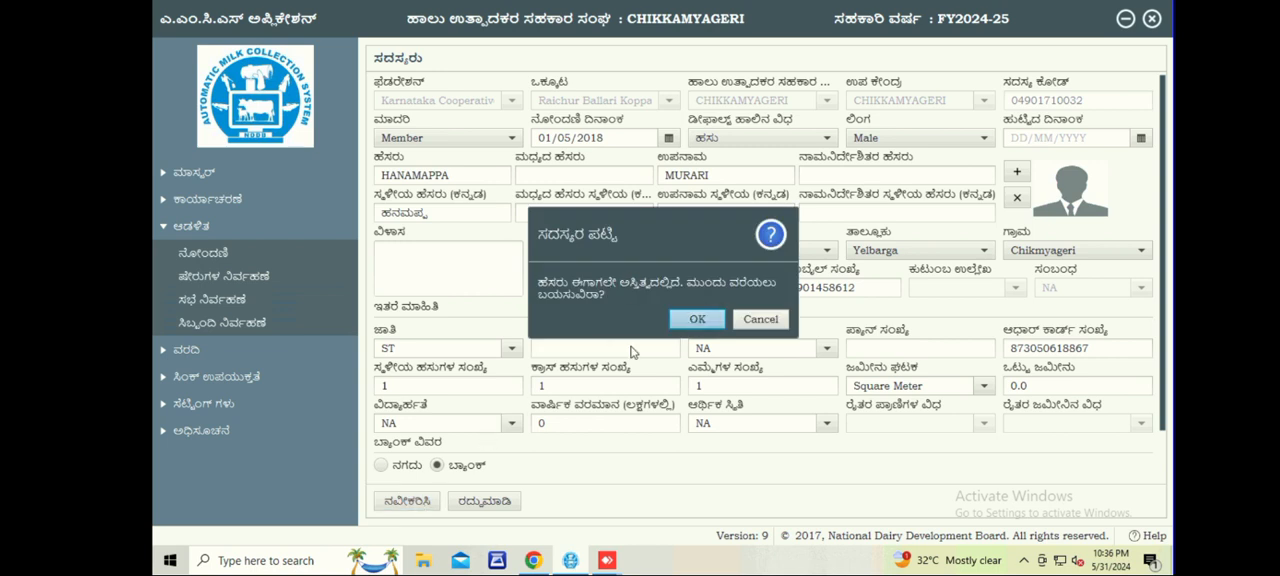
click(697, 319)
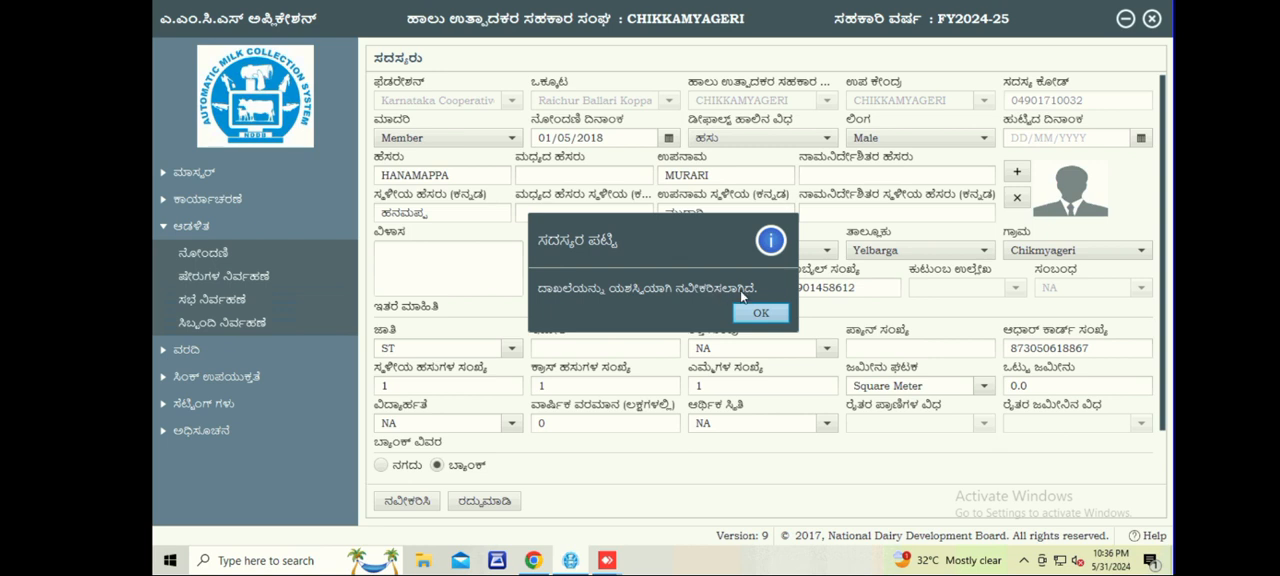
click(758, 313)
Select the twentieth member in the list, and leave the member list for the dashboard.
click(500, 505)
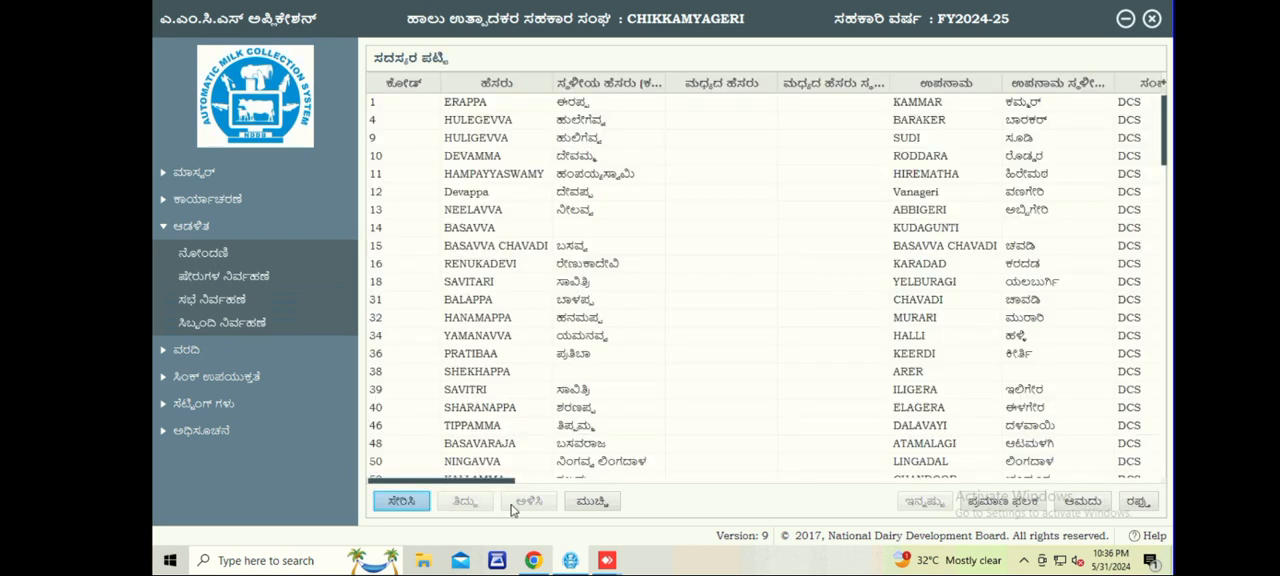
click(537, 443)
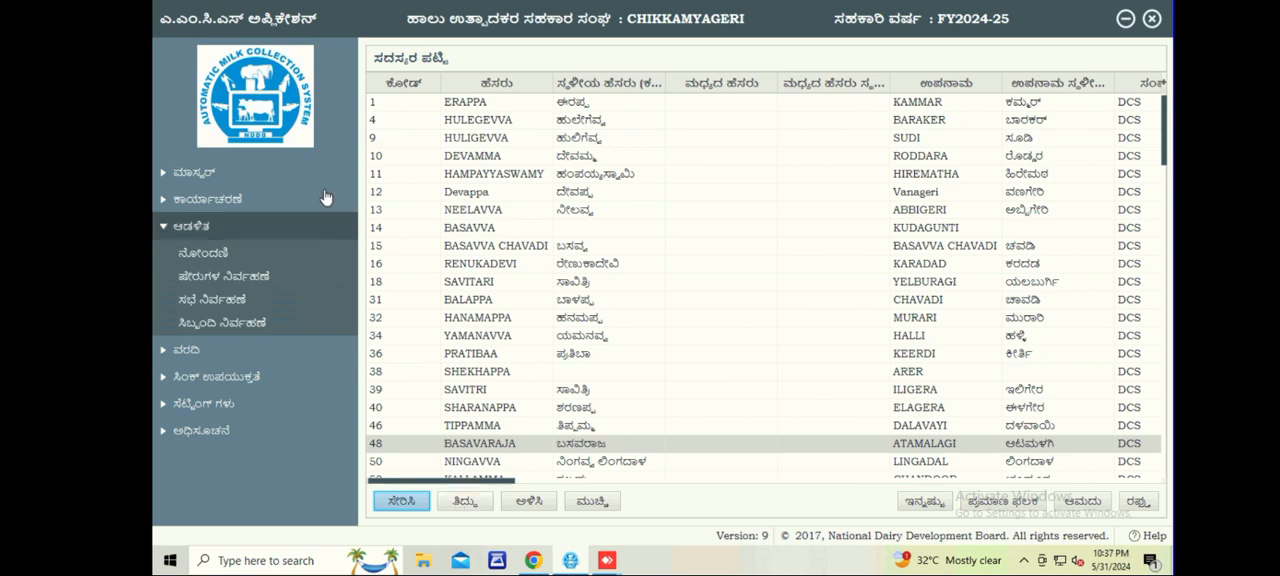
click(270, 130)
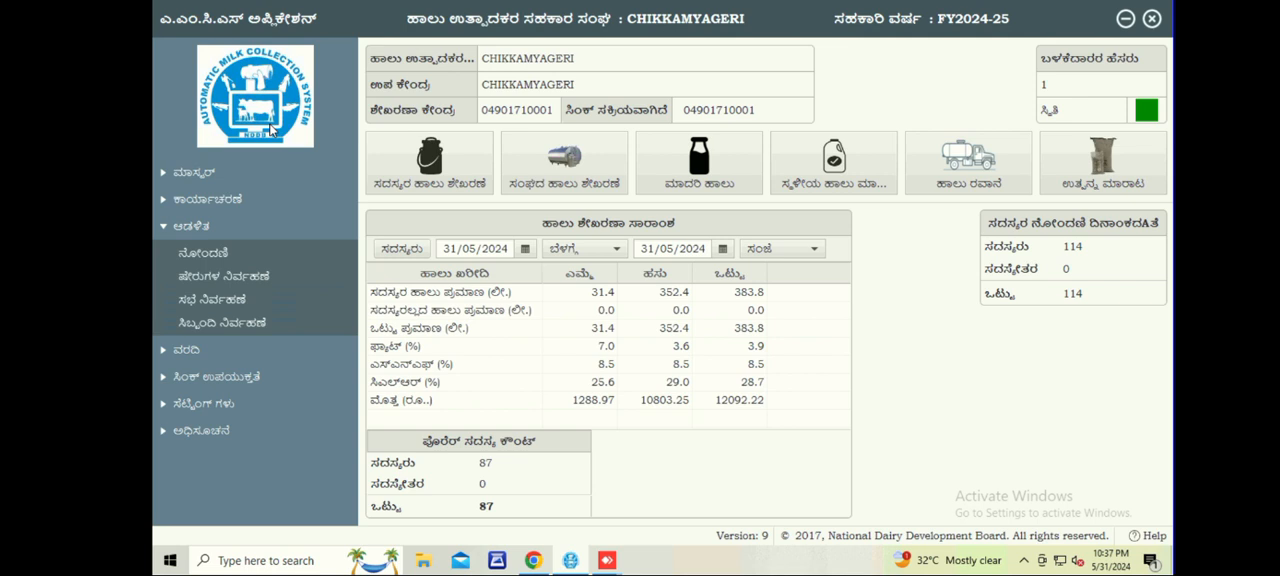